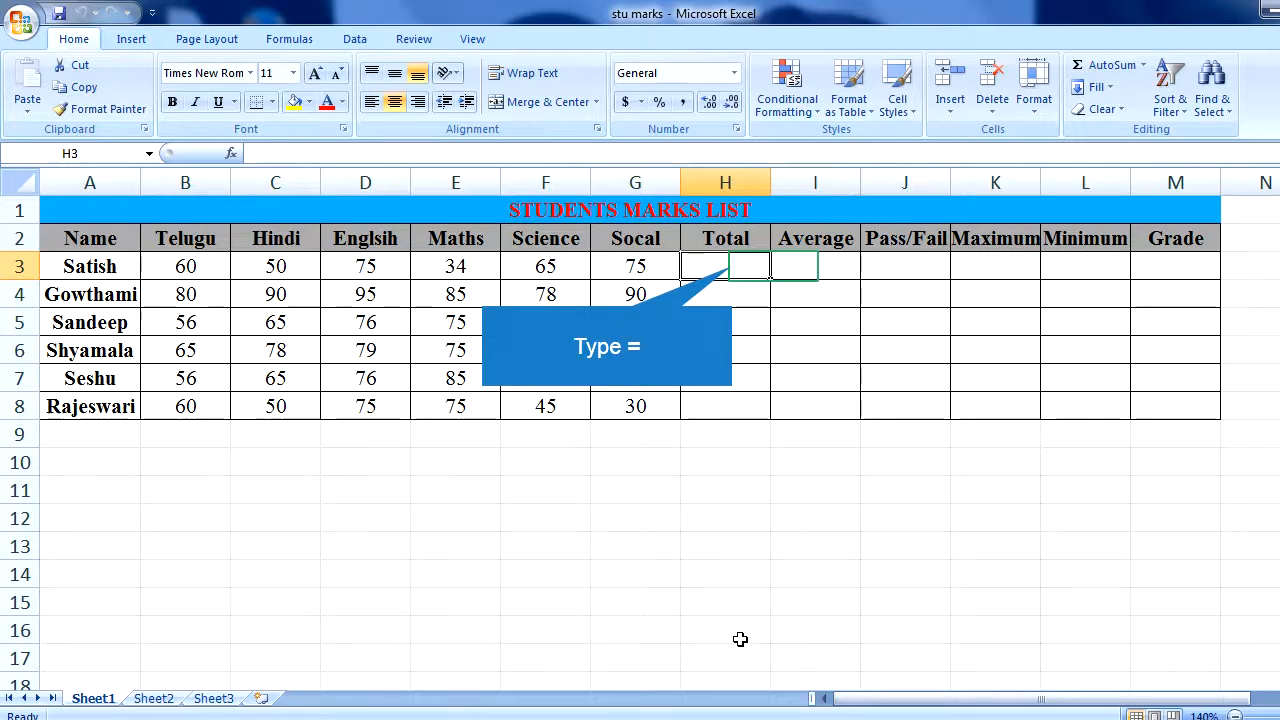
# - Total the first student's marks in H3 with =SUM(B3:G3) and fill the formula down to H8
pyautogui.write('=')
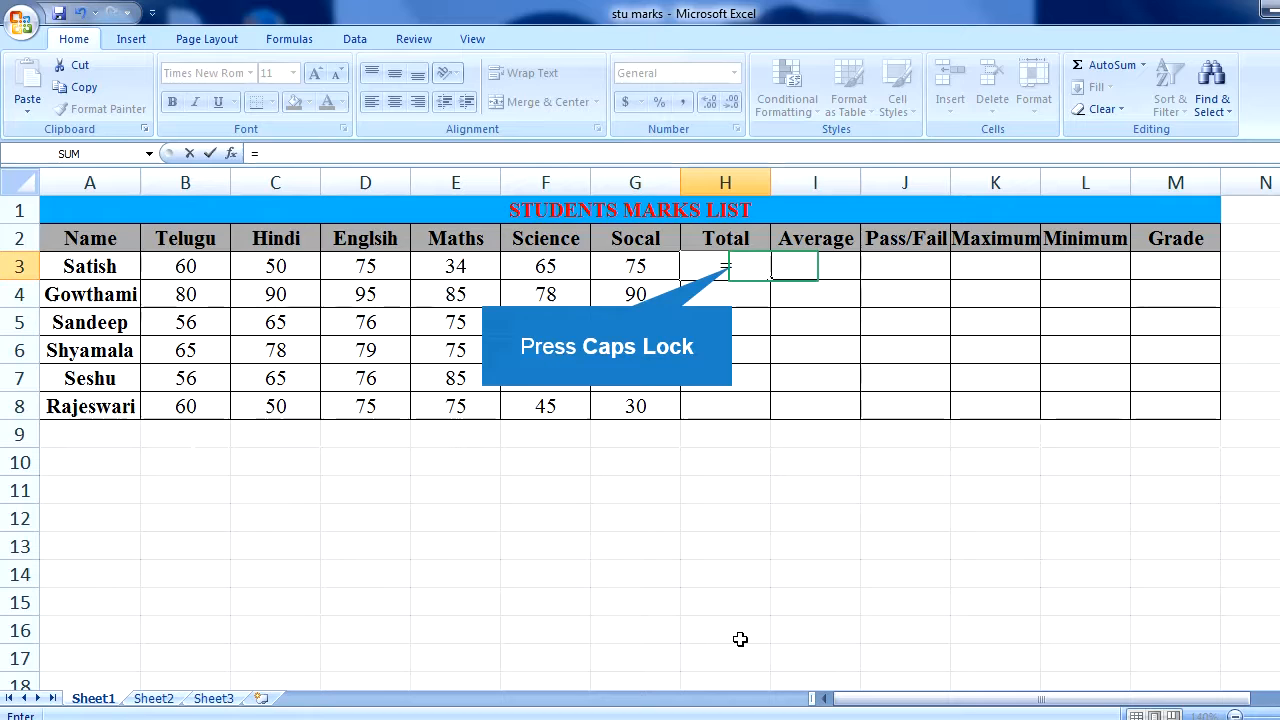
pyautogui.press('capslock')
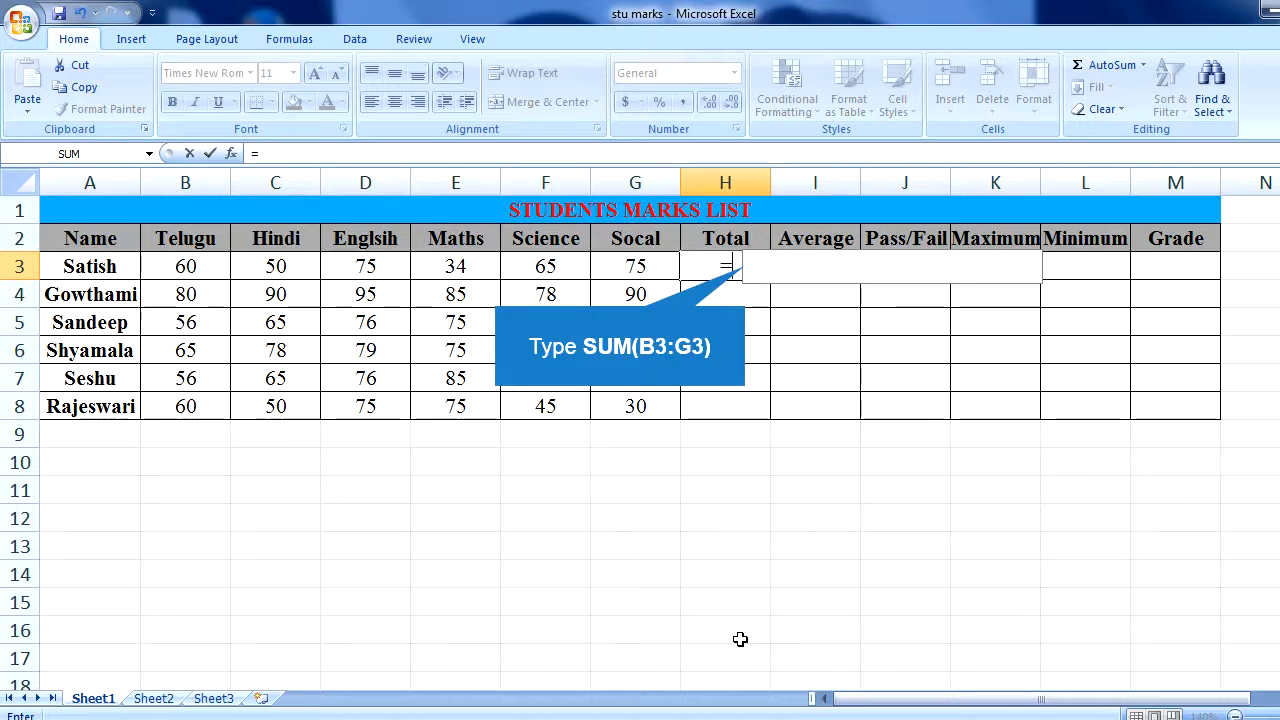
pyautogui.write('SUM')
pyautogui.write('B3:')
pyautogui.write('G')
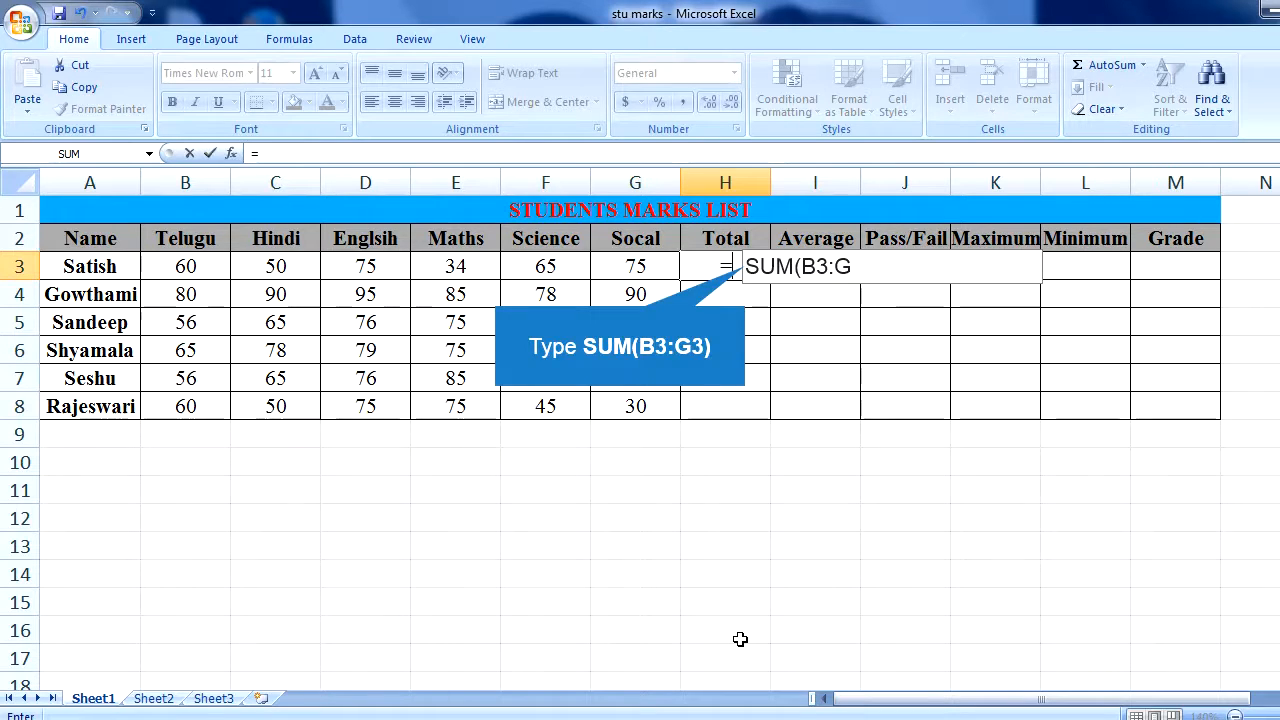
pyautogui.write('3')
pyautogui.press('Return')
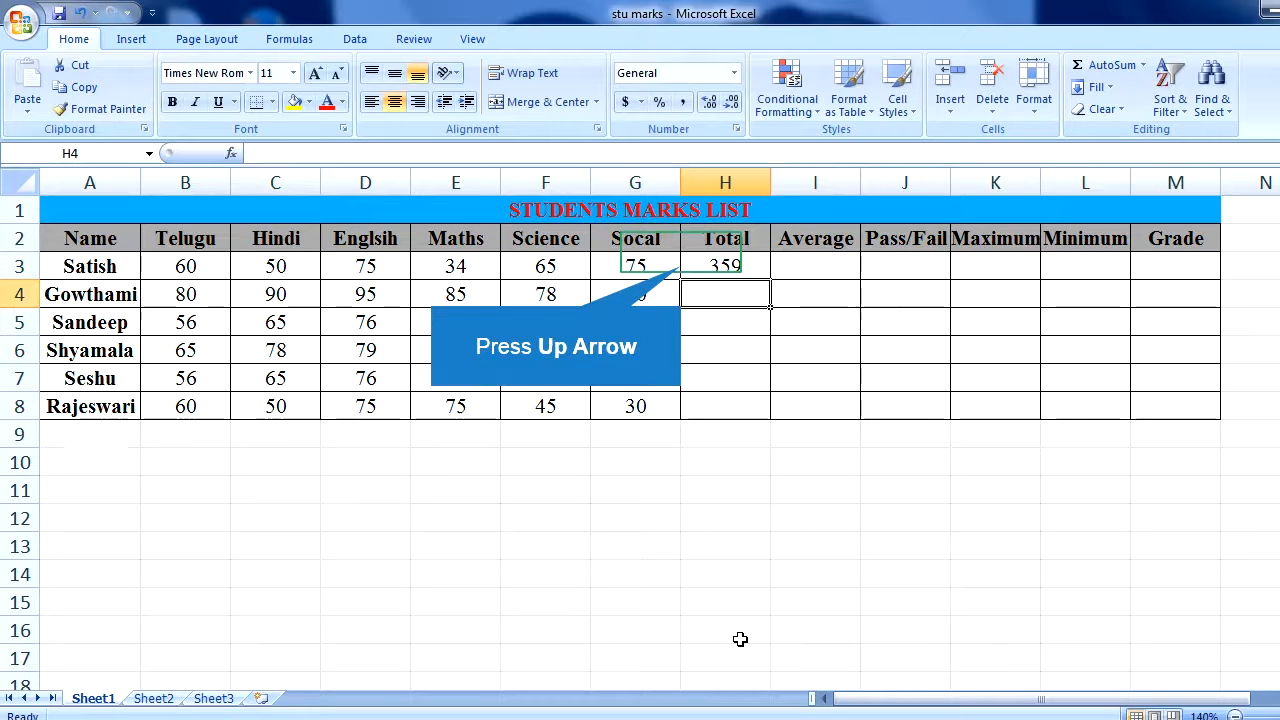
pyautogui.press('Up')
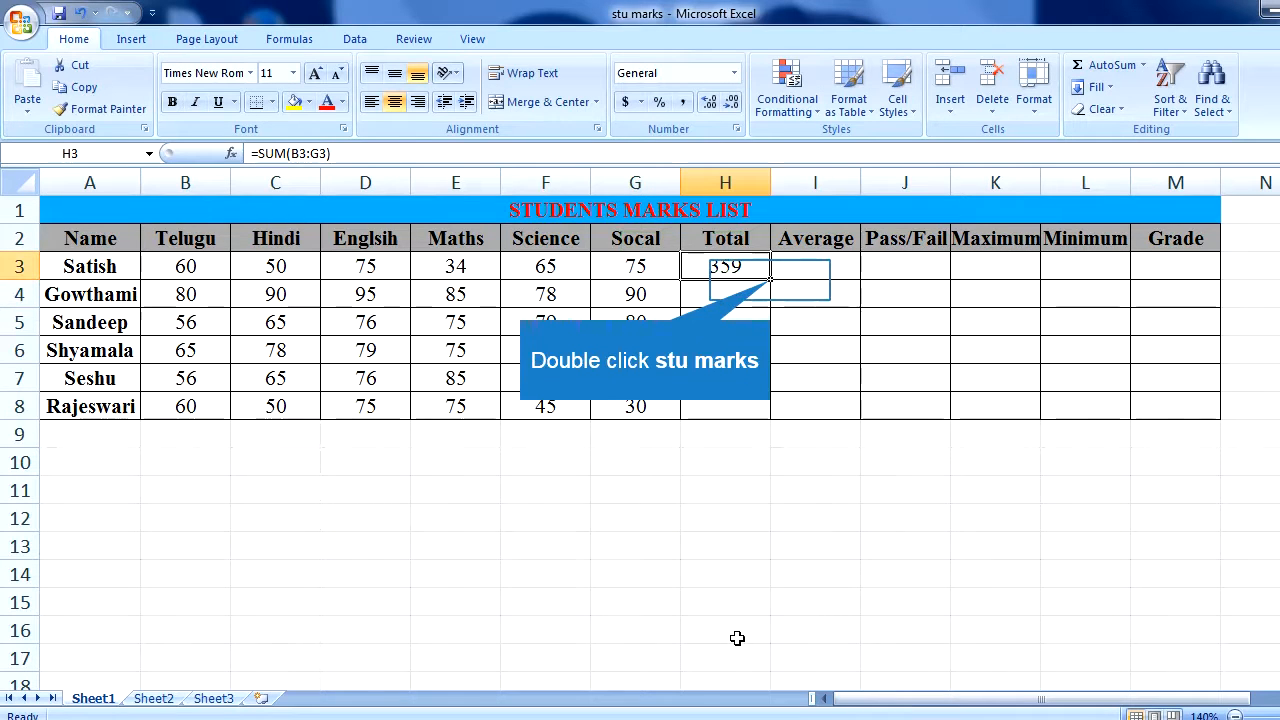
pyautogui.doubleClick(770, 281)
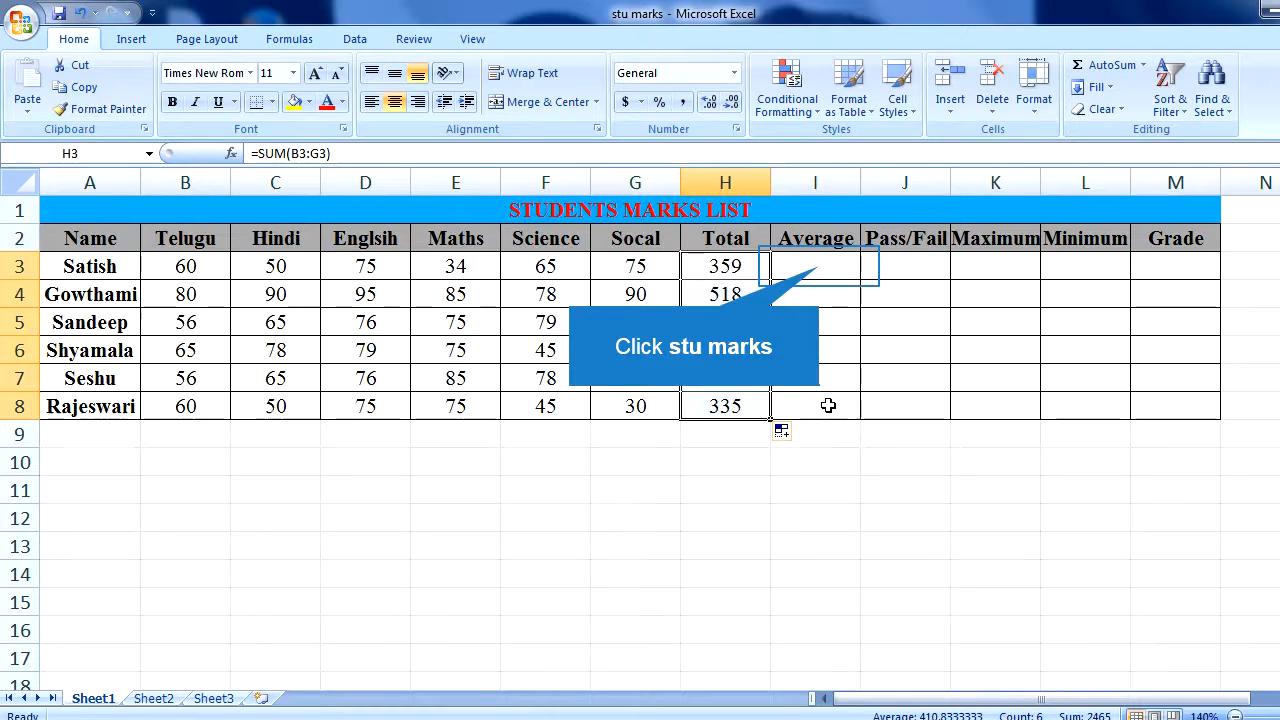
# - Calculate the first student's average in I3 with =H3/6 and fill the formula down to I8
pyautogui.click(817, 270)
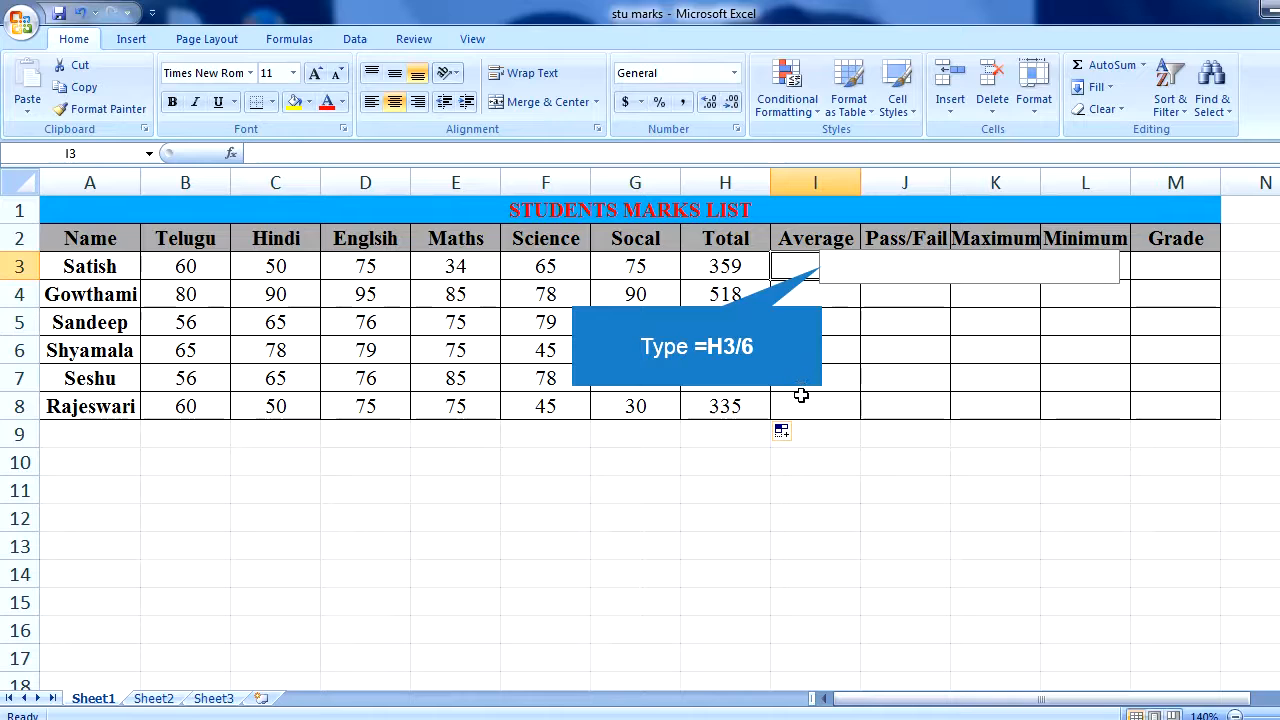
pyautogui.write('=')
pyautogui.write('H')
pyautogui.write('/')
pyautogui.write('6')
pyautogui.press('Return')
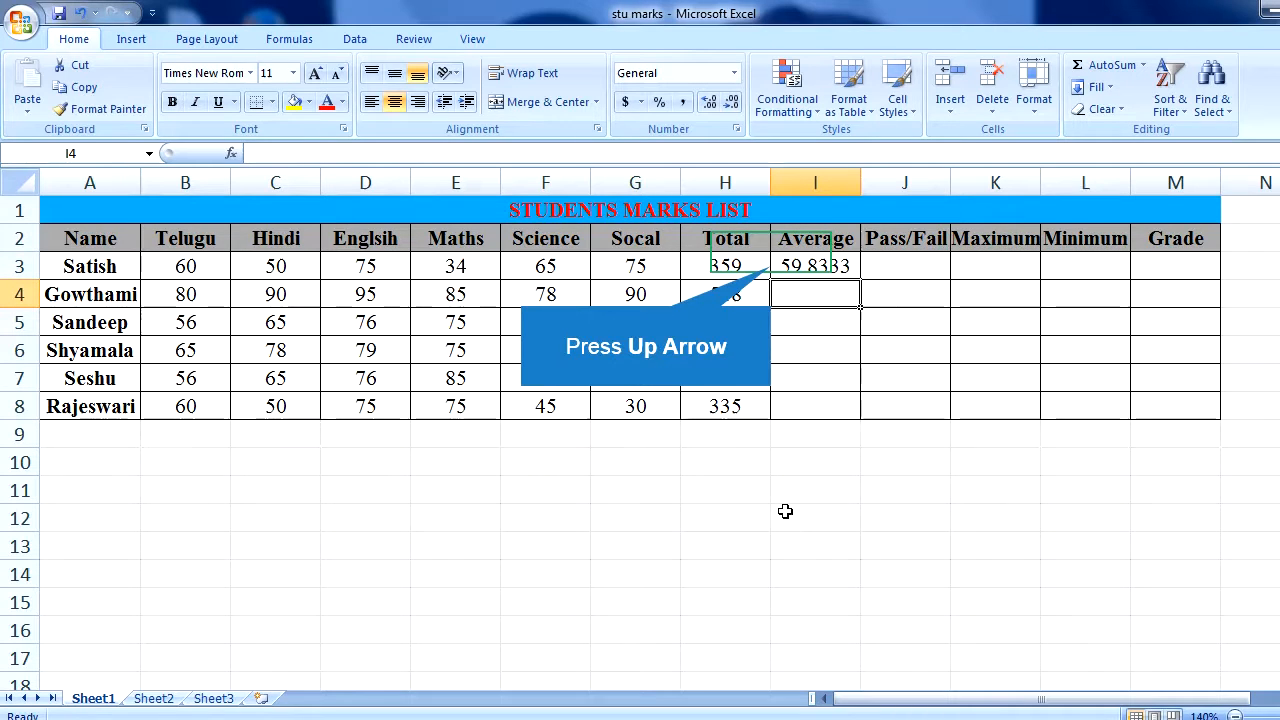
pyautogui.press('Up')
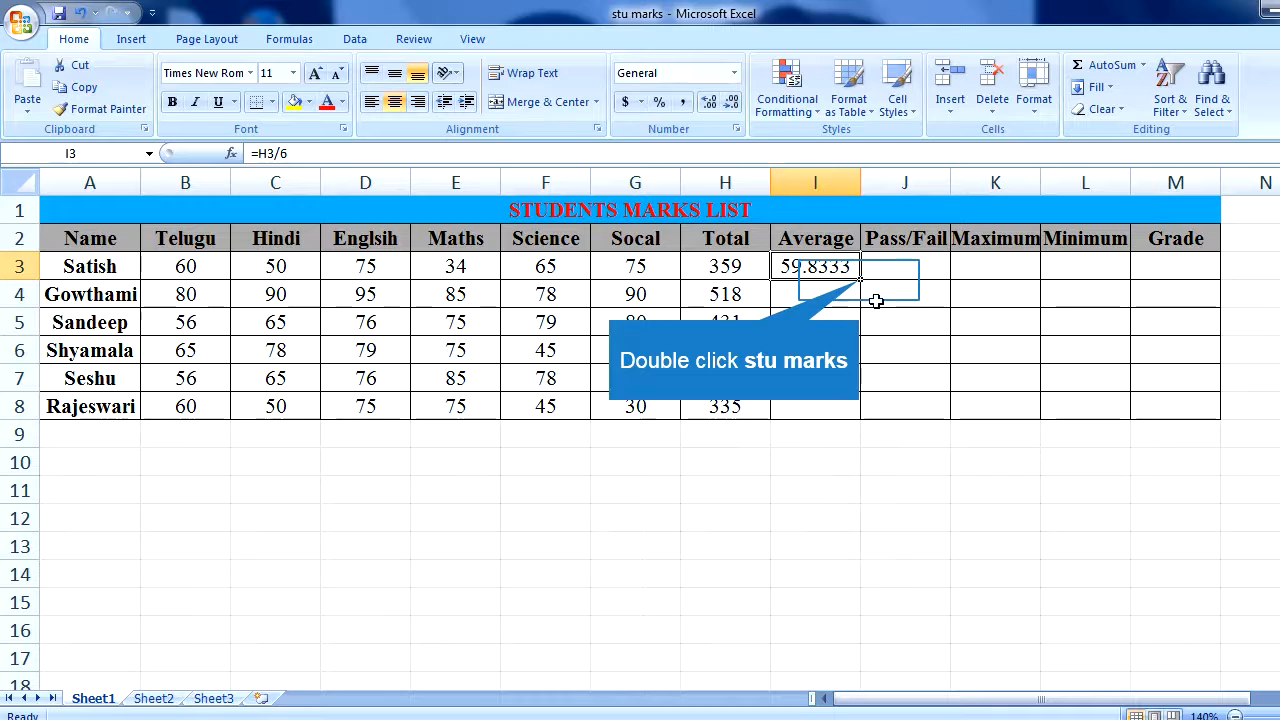
pyautogui.doubleClick(858, 281)
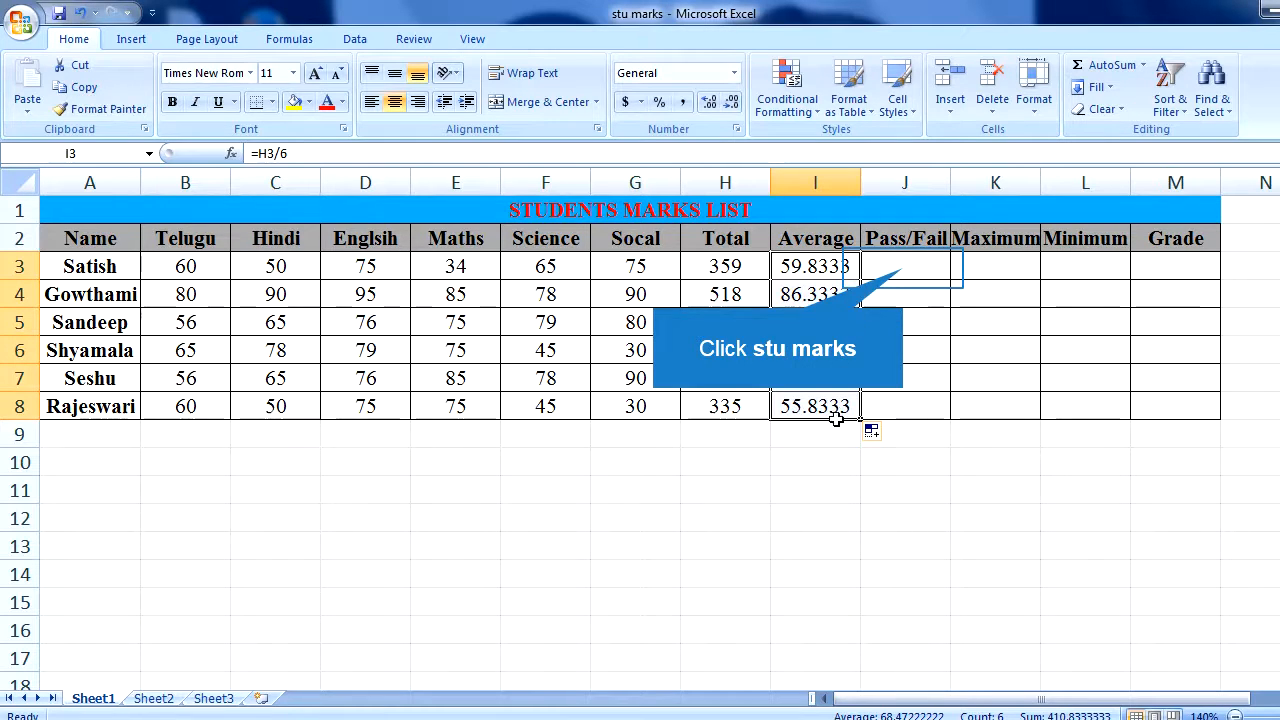
# - Enter =IF(AND(B3>=35,C3>=35,D3>=35,E3>=35,F3>=35,G3>=35),"PASS","FAIL") in J3 under Pass/Fail and fill it down to J8
pyautogui.click(903, 268)
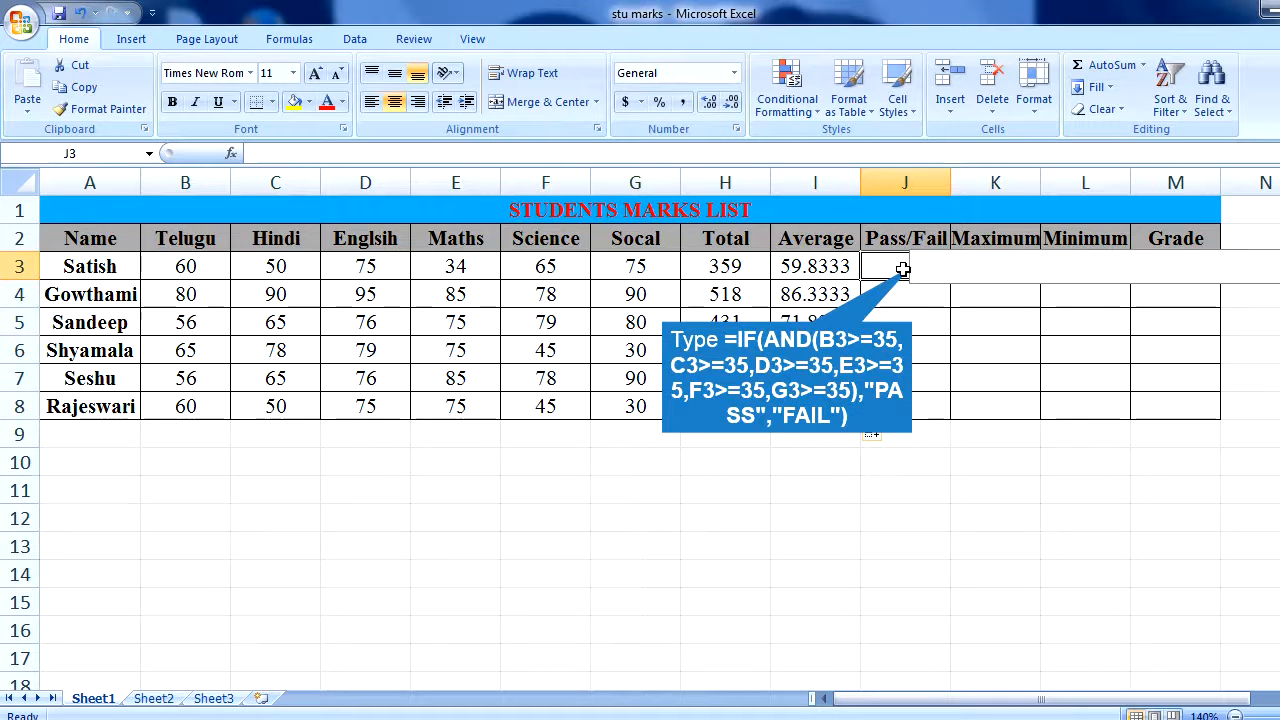
pyautogui.write('=IF(AN')
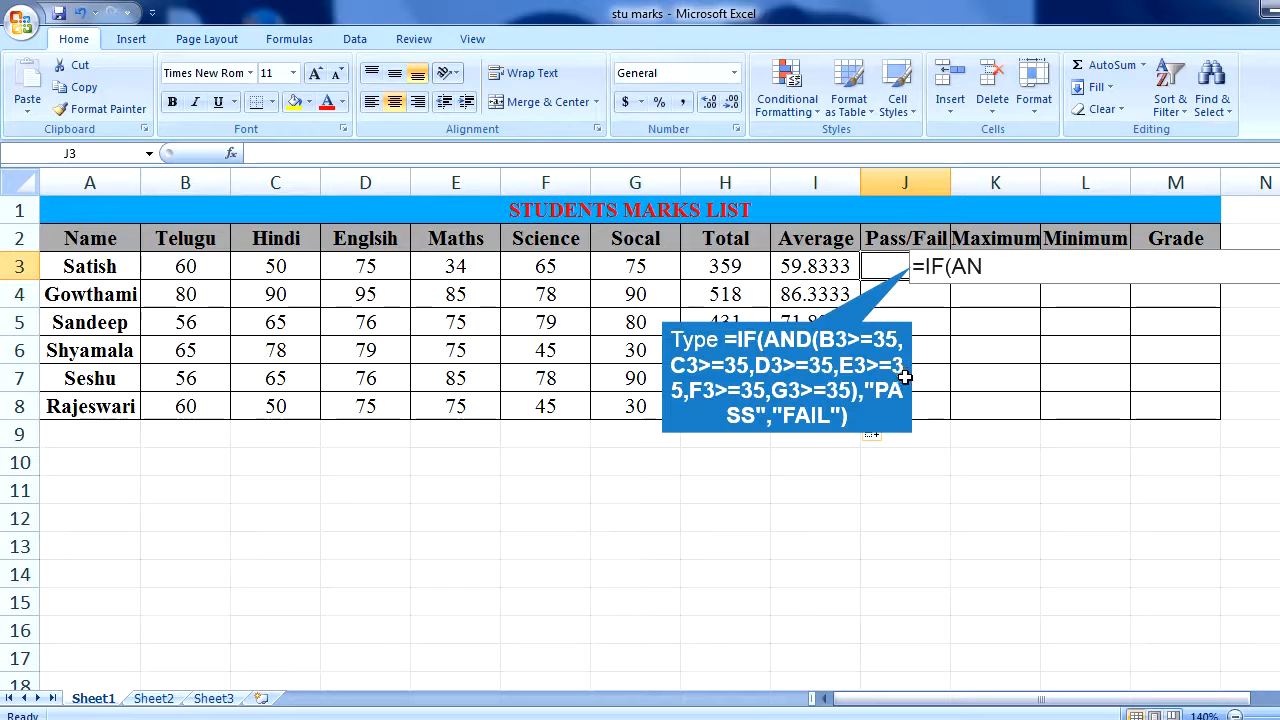
pyautogui.write('D(B3>')
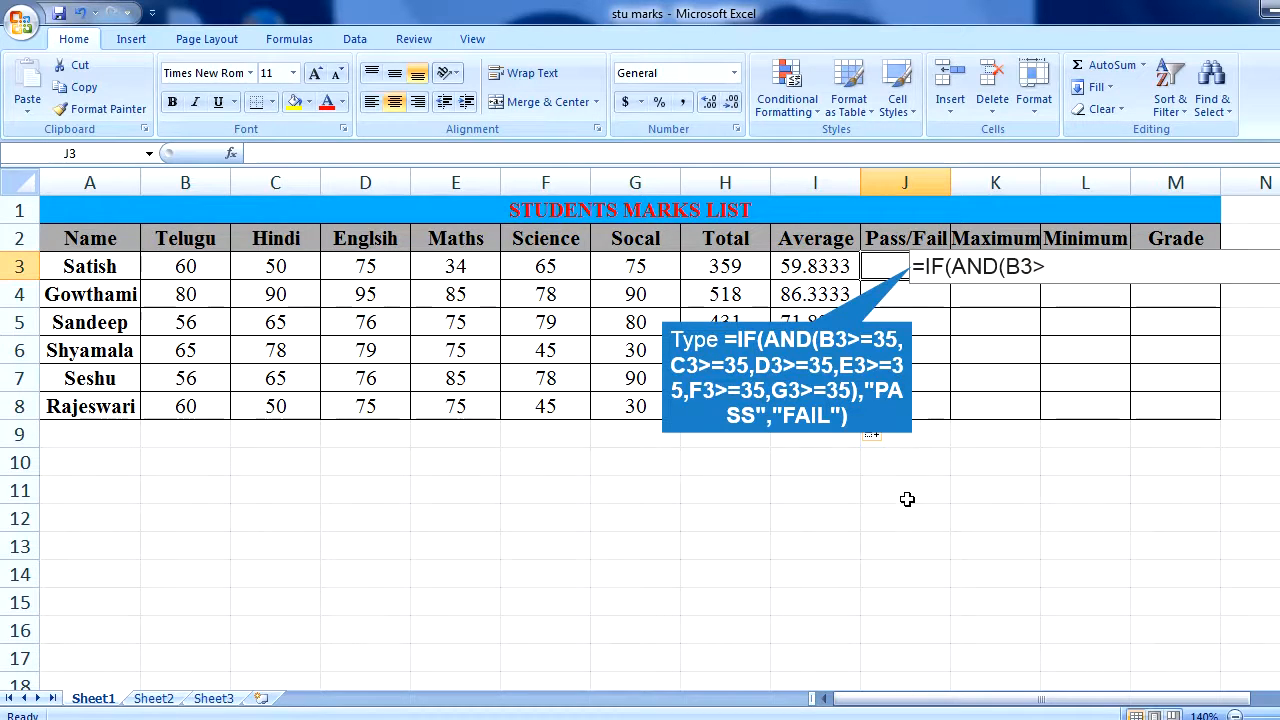
pyautogui.write('=35,')
pyautogui.write('C')
pyautogui.write('3>=')
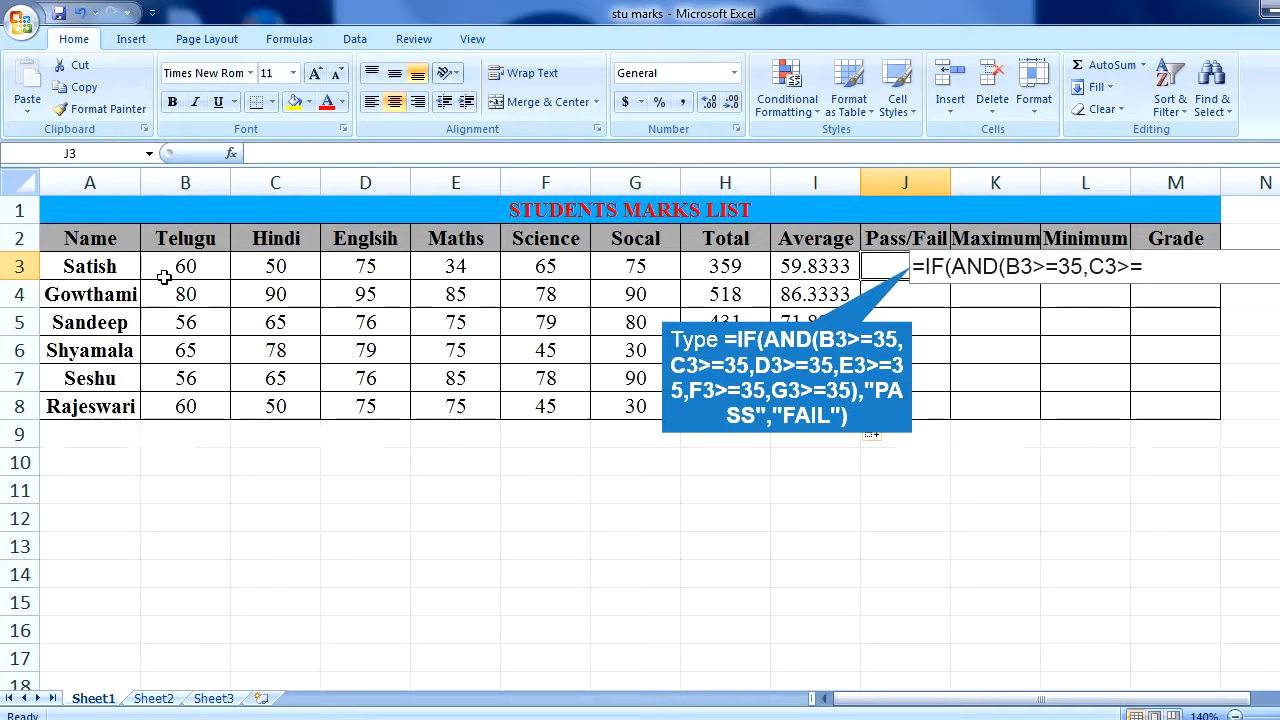
pyautogui.write('35,')
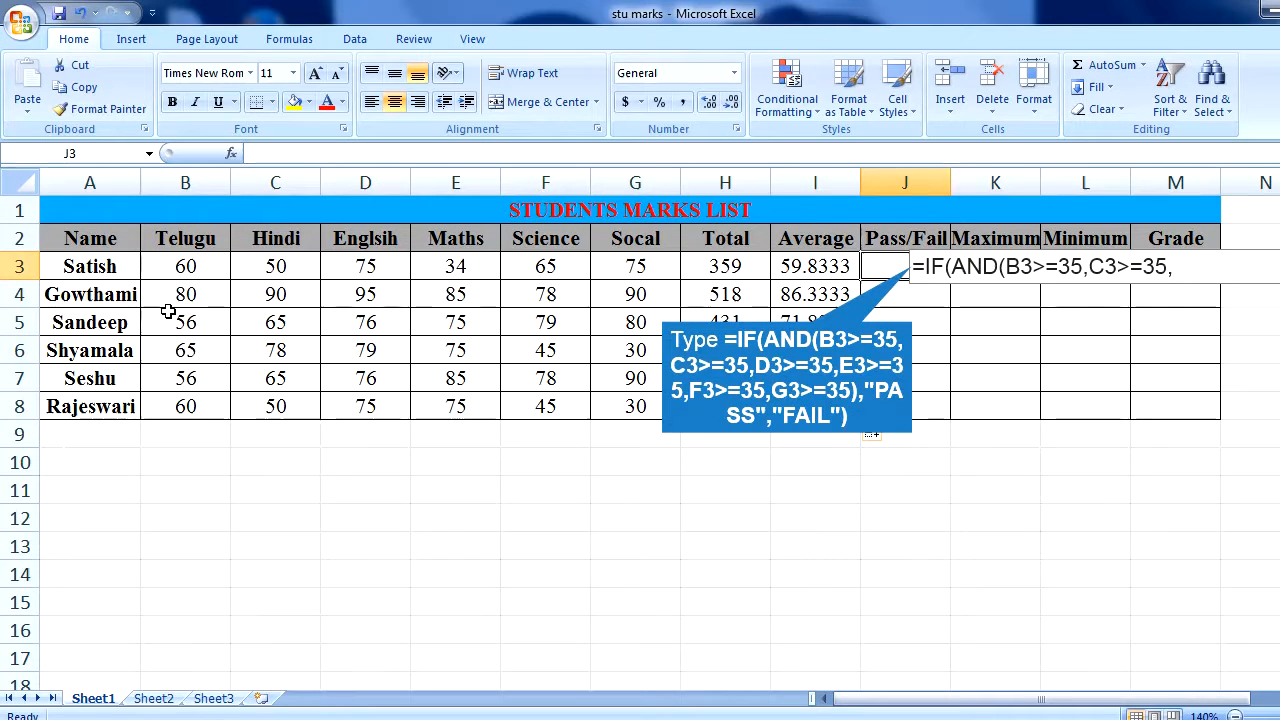
pyautogui.write('D')
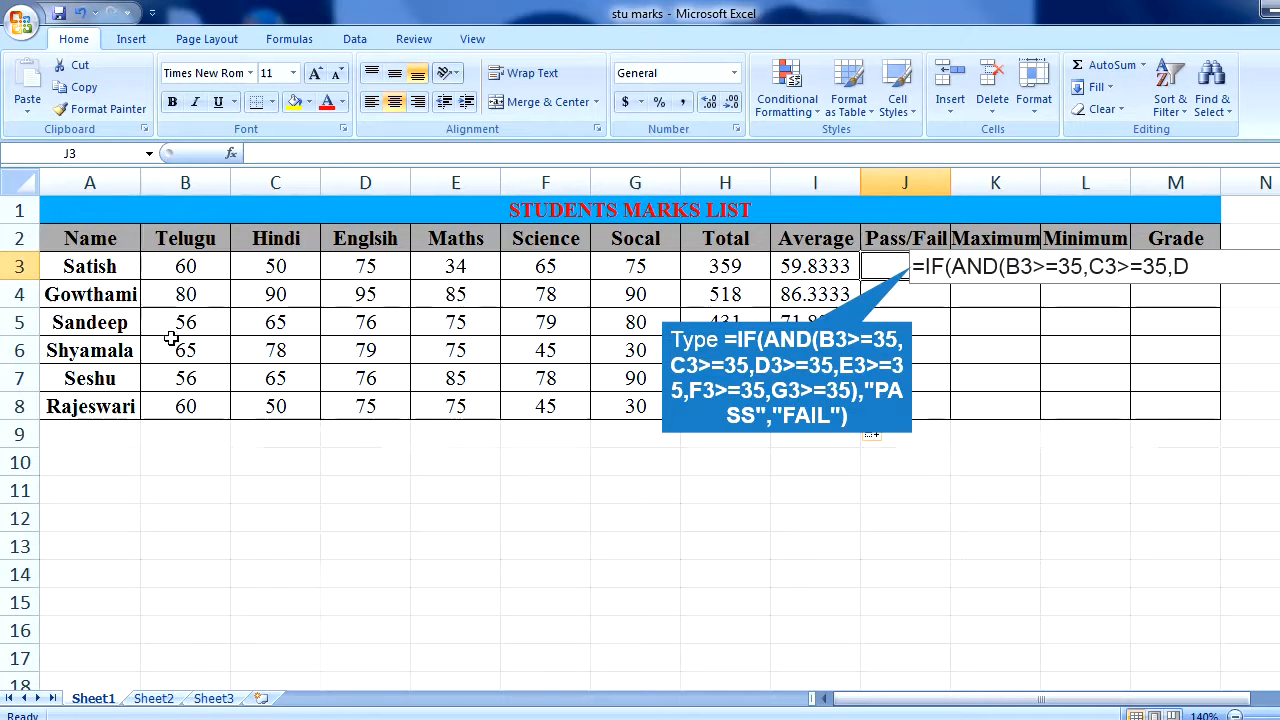
pyautogui.write('3')
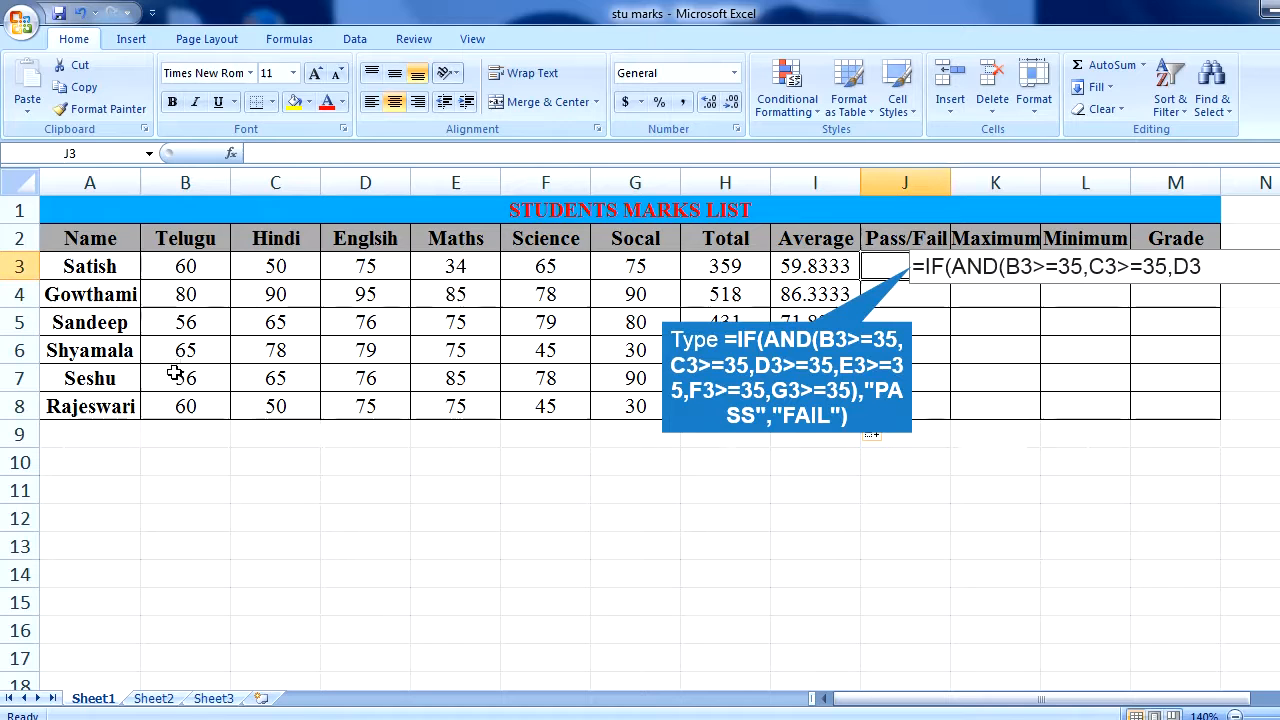
pyautogui.write('>')
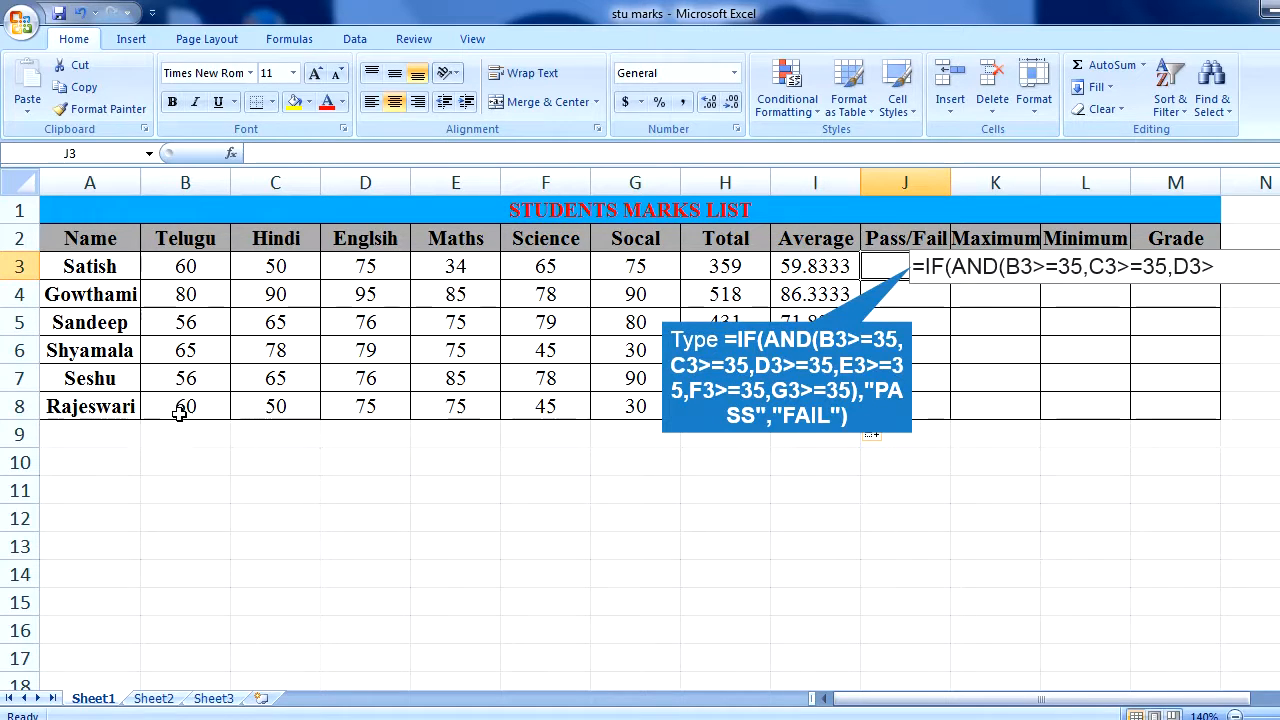
pyautogui.write('=')
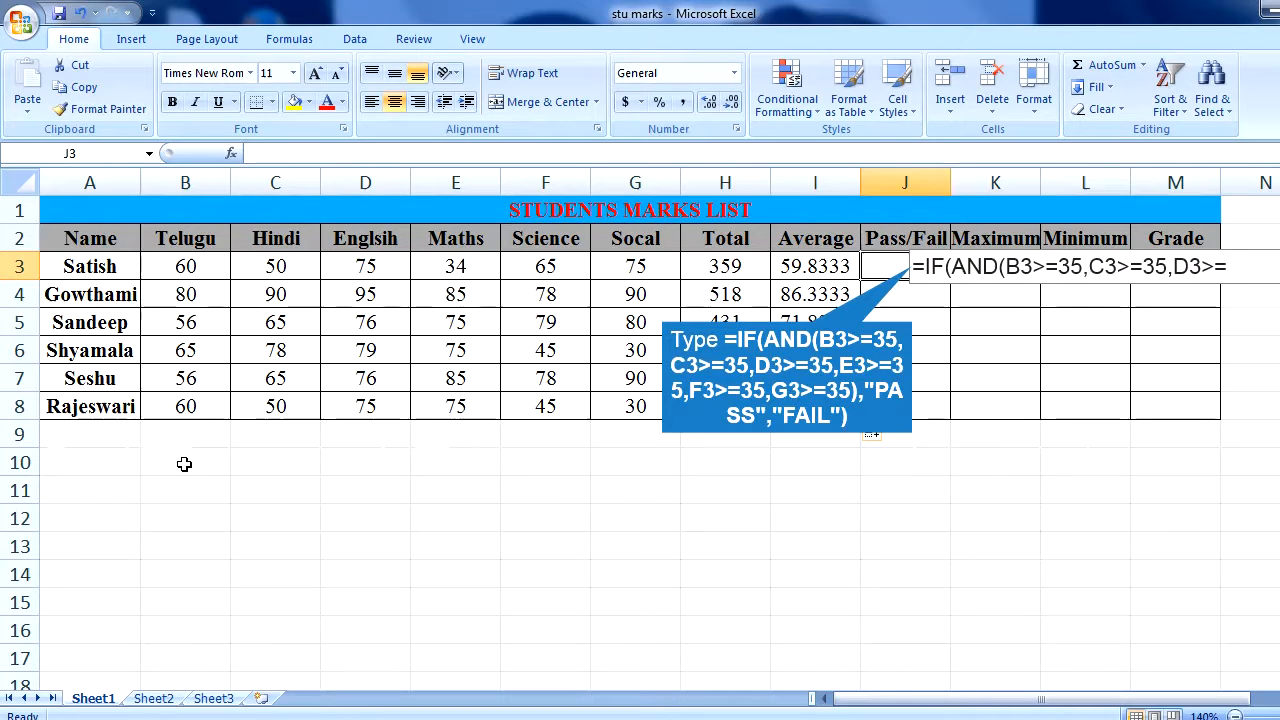
pyautogui.write('35,E')
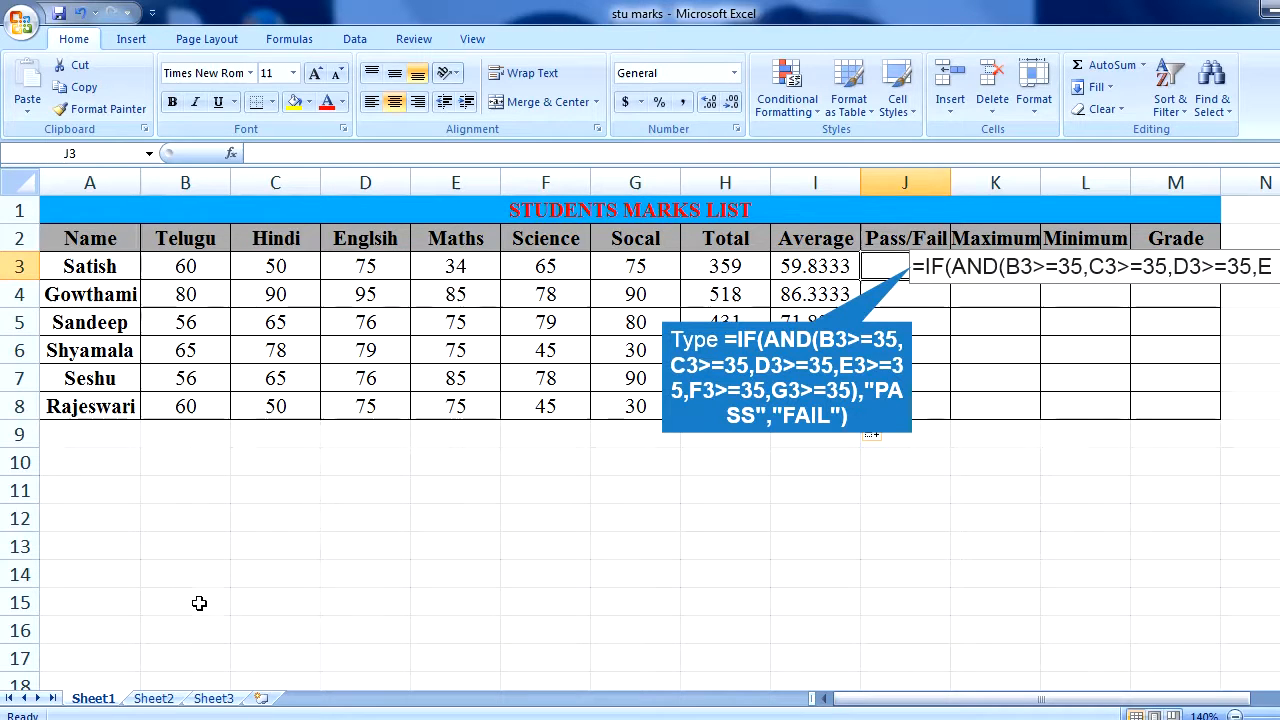
pyautogui.write('3')
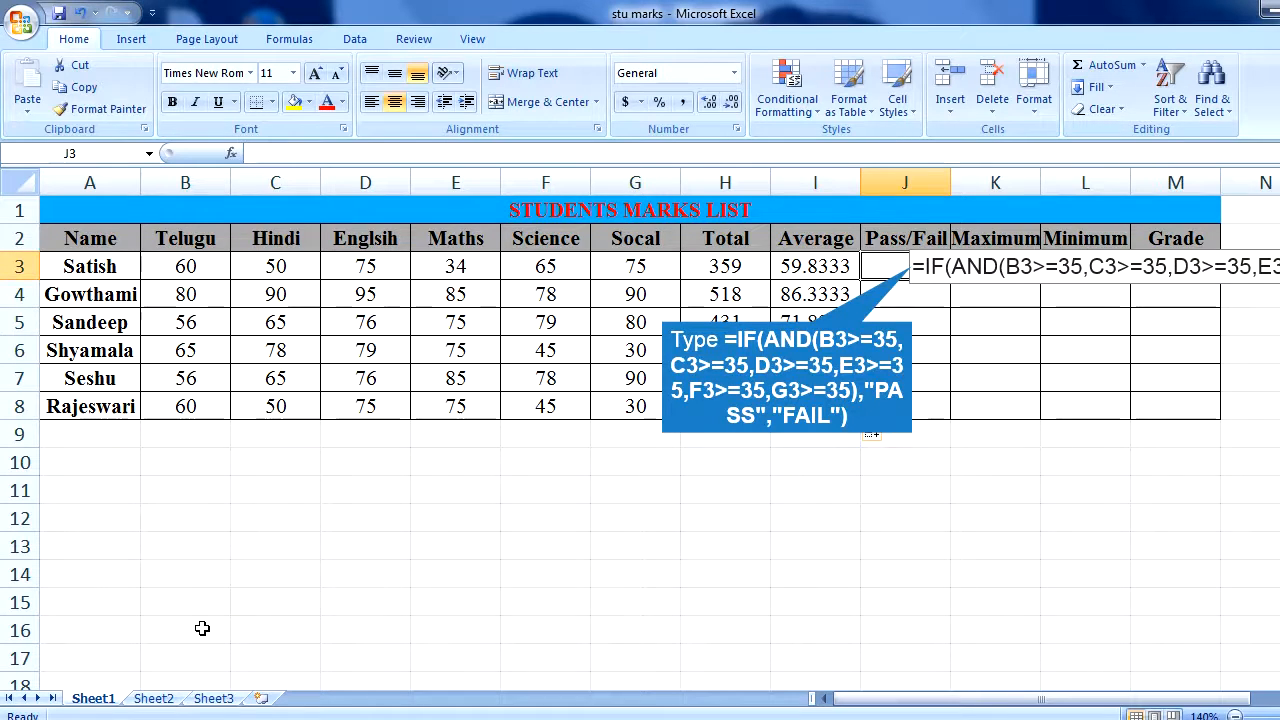
pyautogui.press('Return')
pyautogui.press('Up')
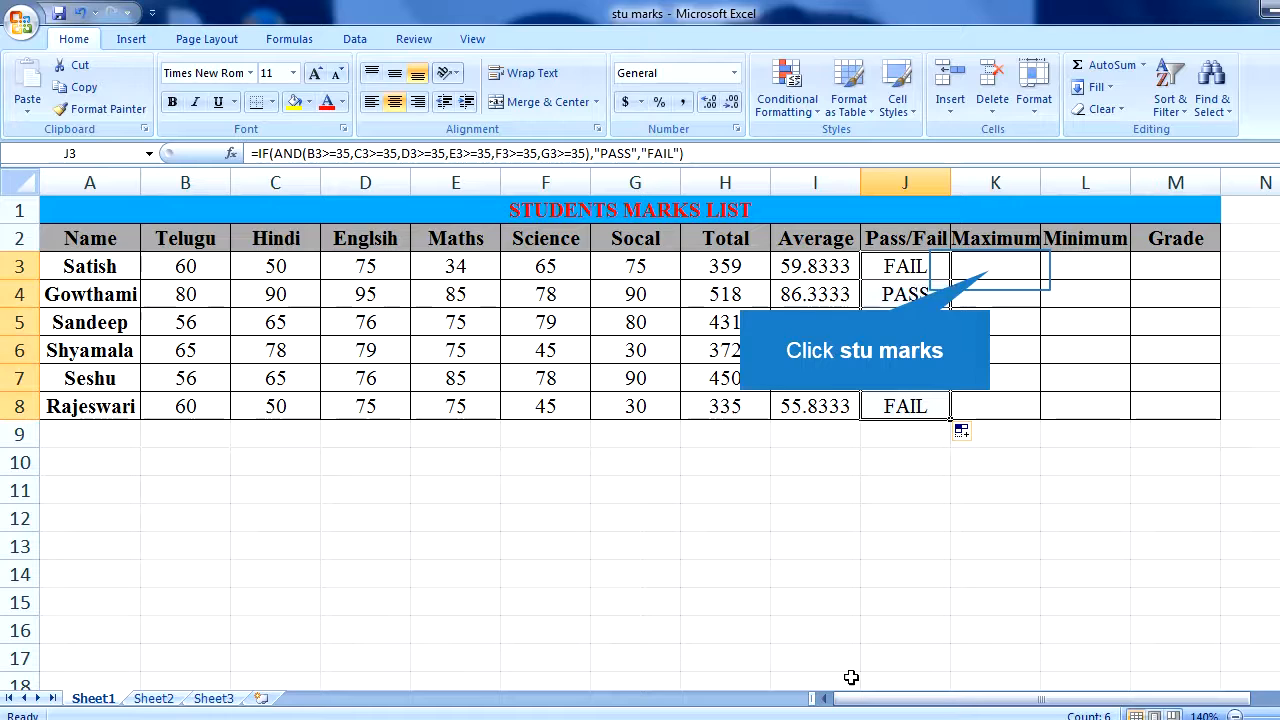
# - Find the first student's highest mark in K3 with =MAX(B3:G3) and fill the formula down to K8
pyautogui.click(988, 270)
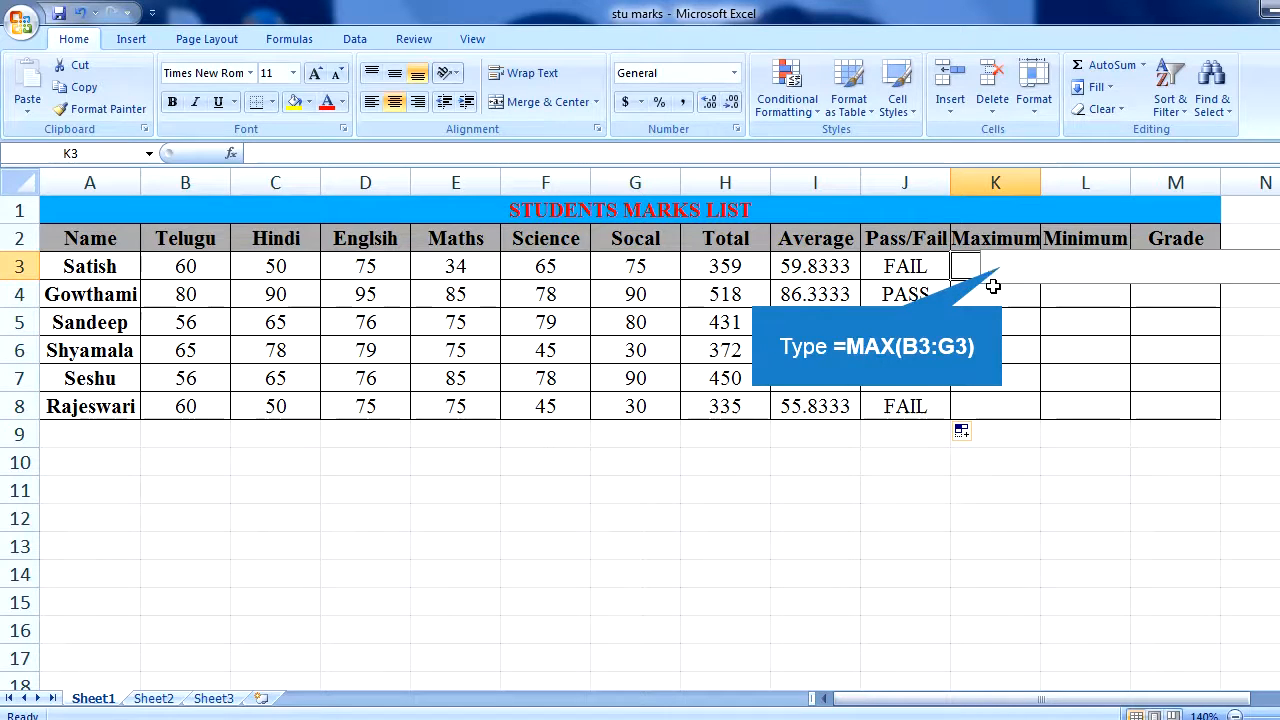
pyautogui.write('=MA')
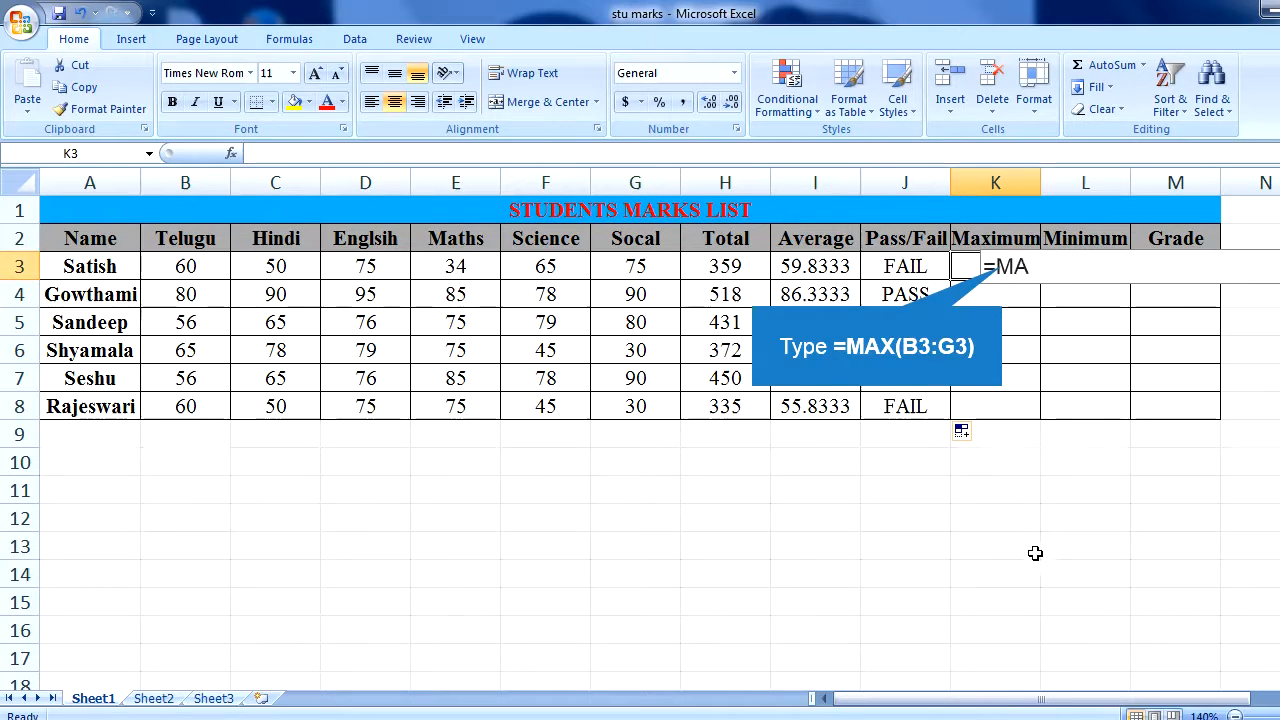
pyautogui.write('X')
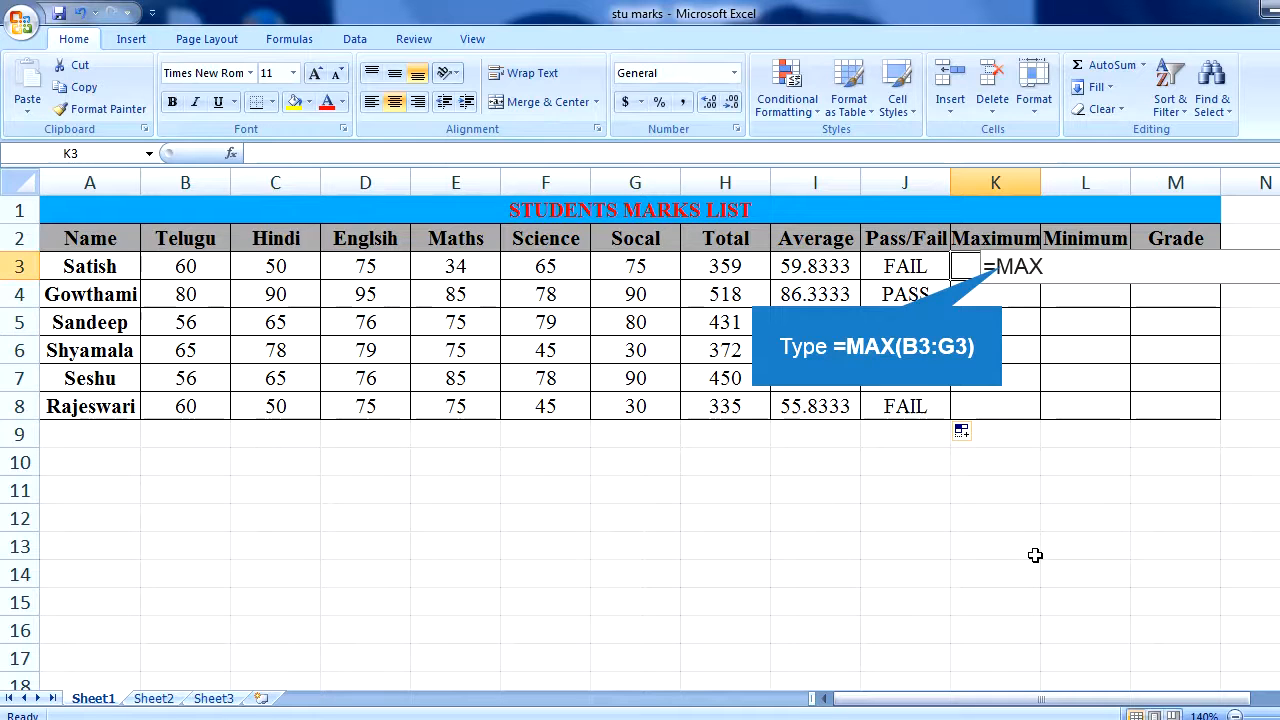
pyautogui.write('(B3:G3)')
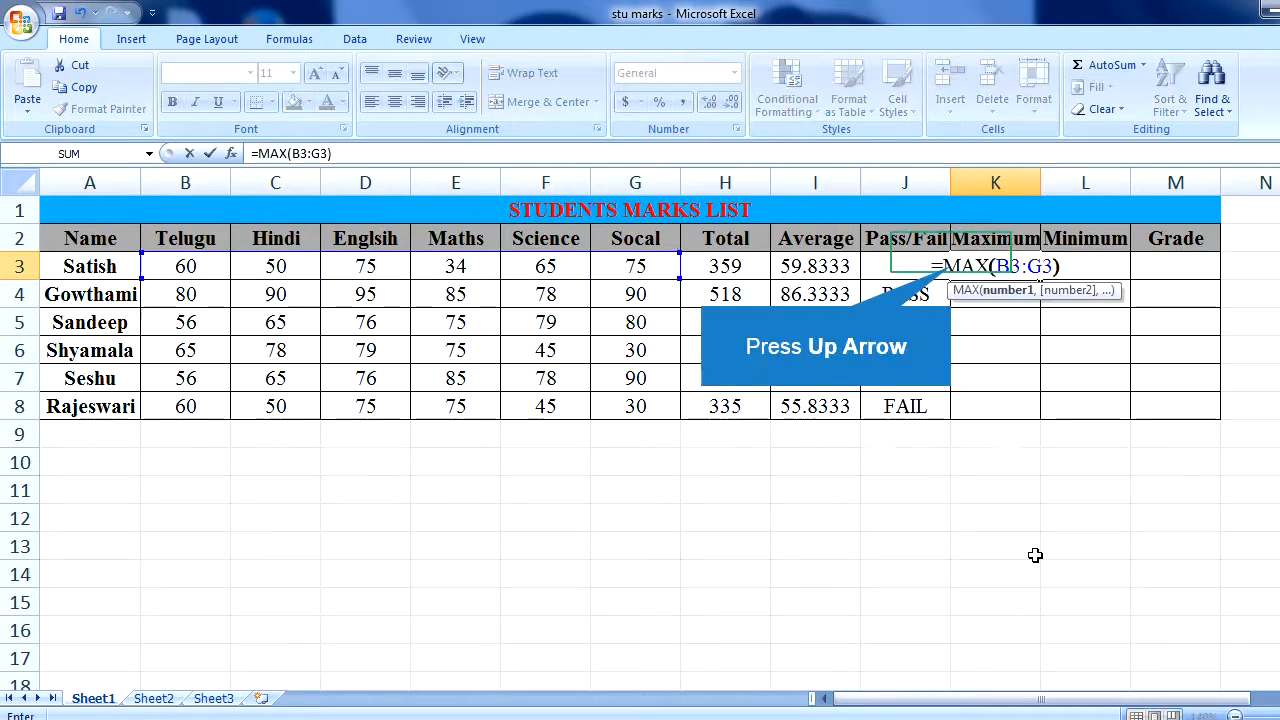
pyautogui.press('Return')
pyautogui.press('Up')
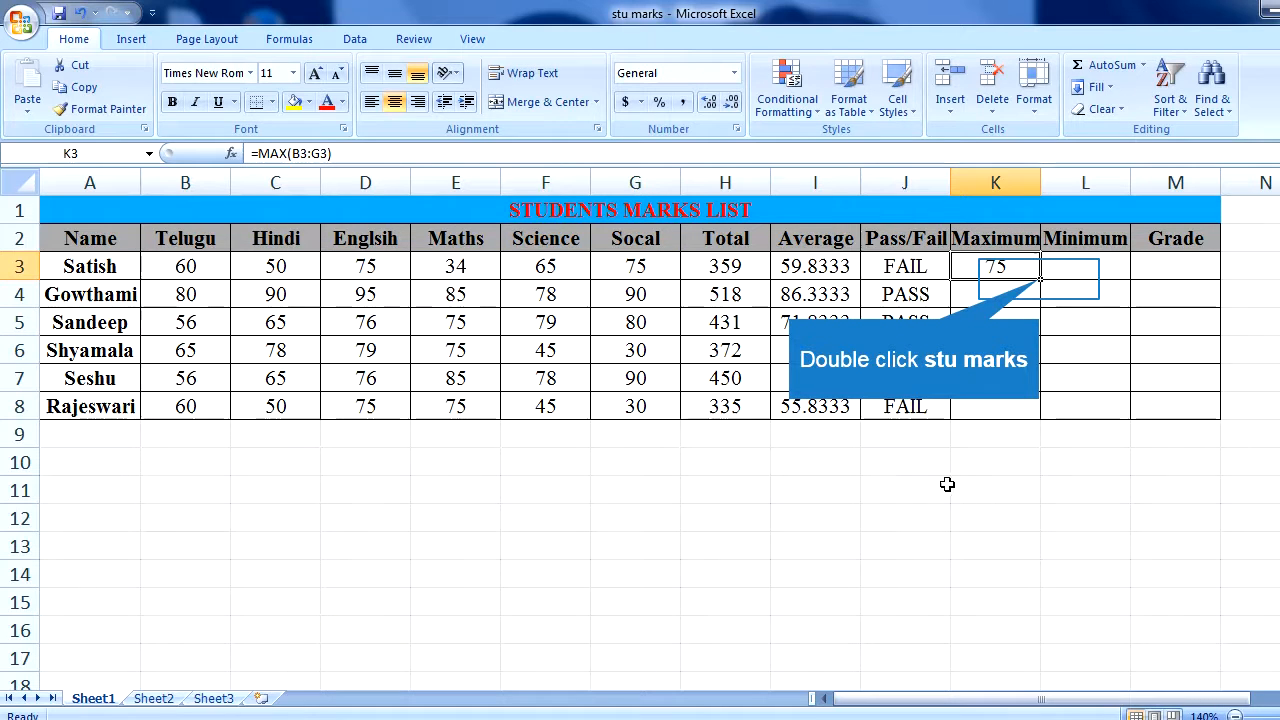
pyautogui.doubleClick(1039, 279)
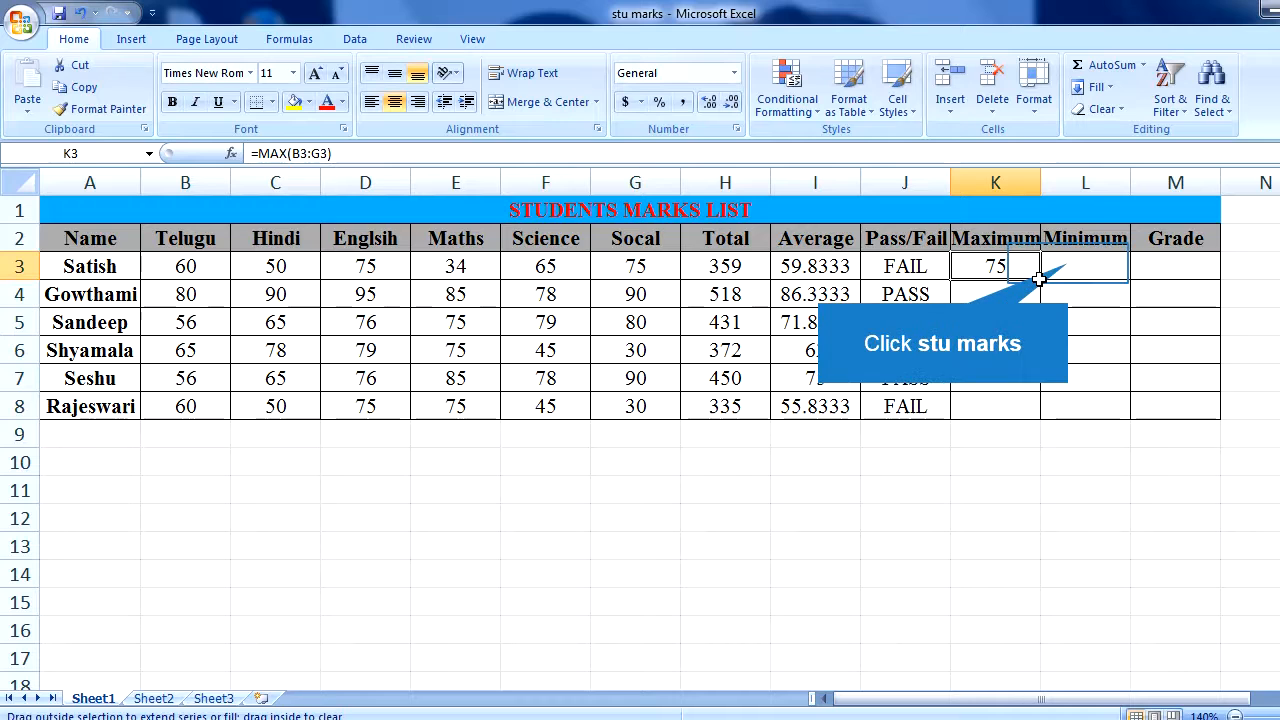
# - Find the first student's lowest mark in L3 with =MIN(B3:G3) and fill the formula down to L8
pyautogui.click(1068, 263)
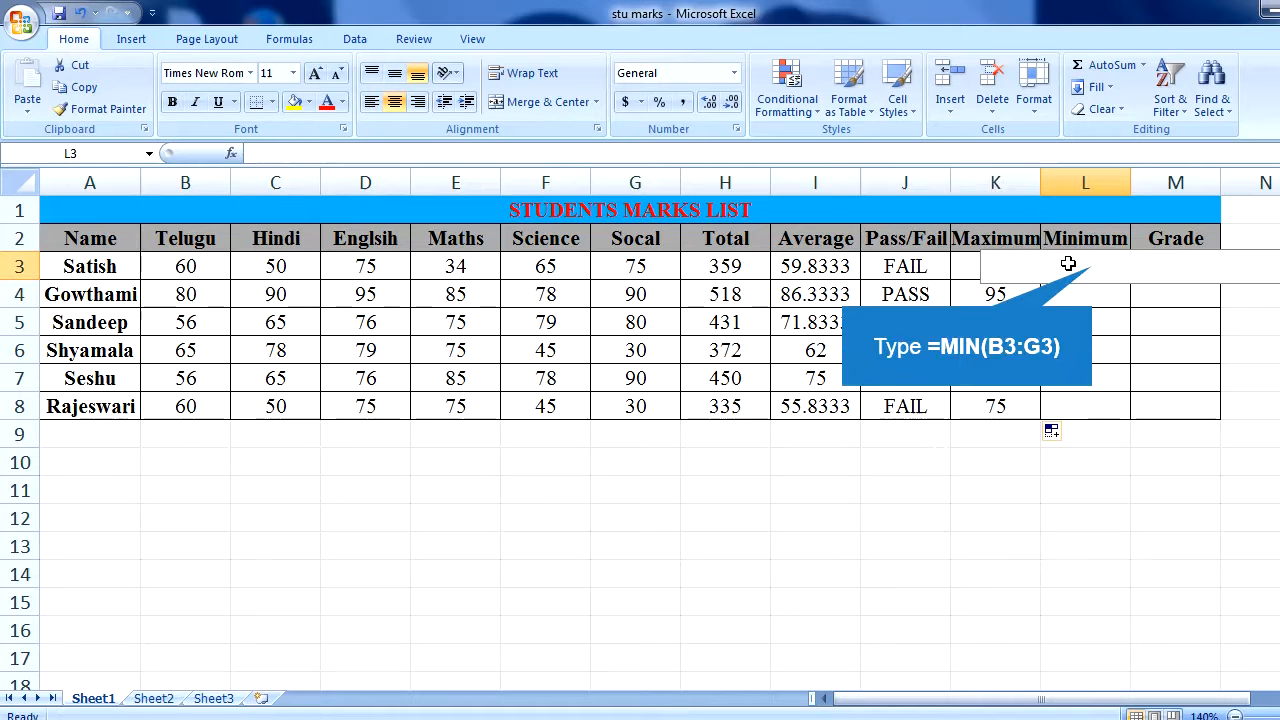
pyautogui.write('=MIN(B3')
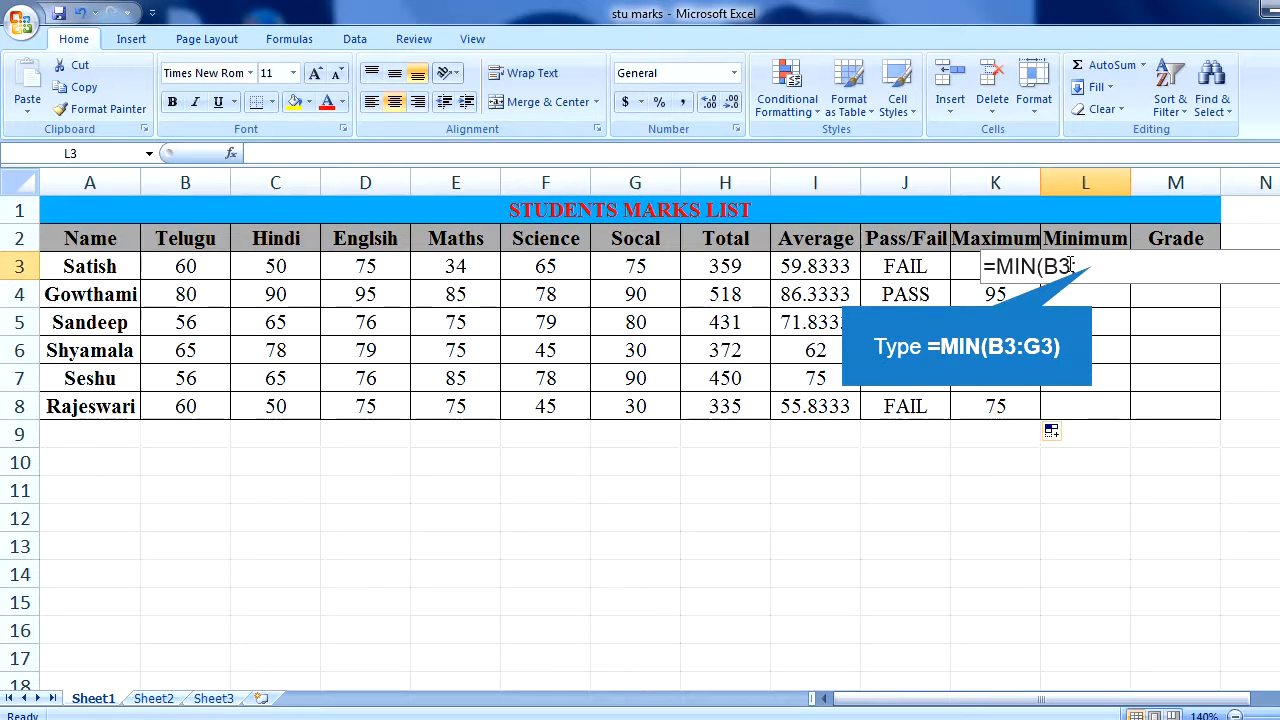
pyautogui.write(':G3)')
pyautogui.press('Return')
pyautogui.press('Up')
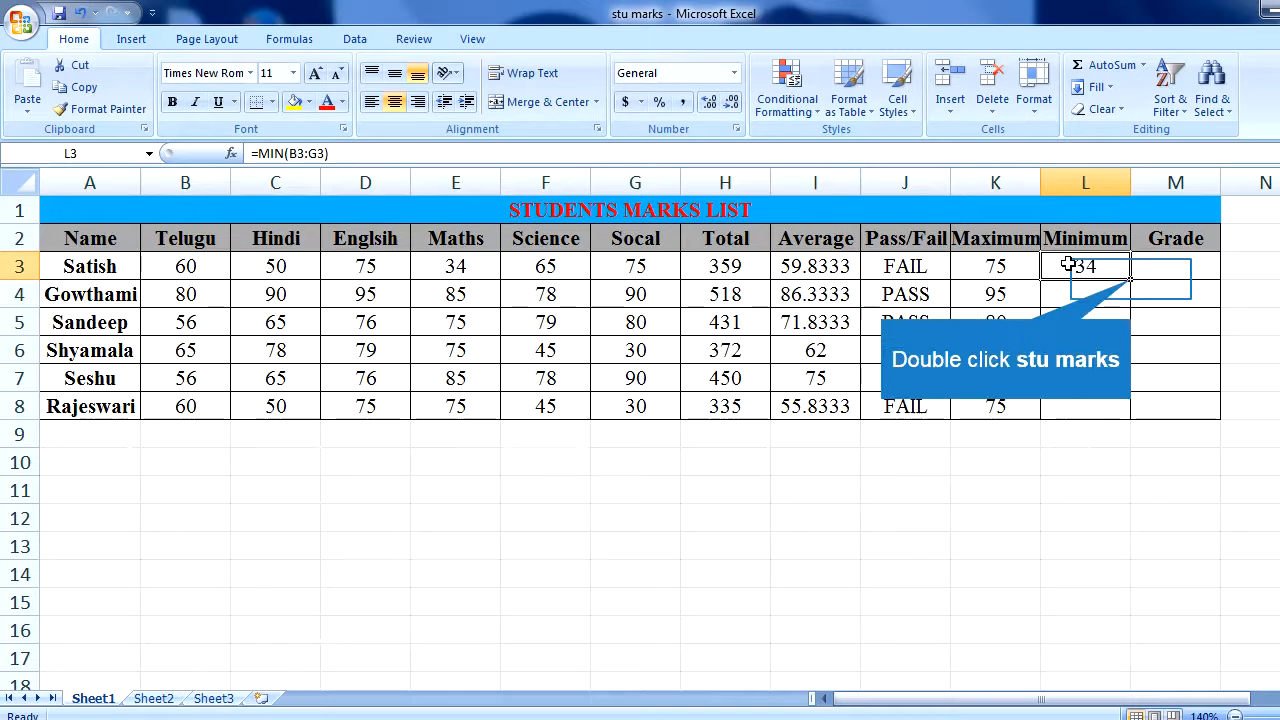
pyautogui.doubleClick(1136, 278)
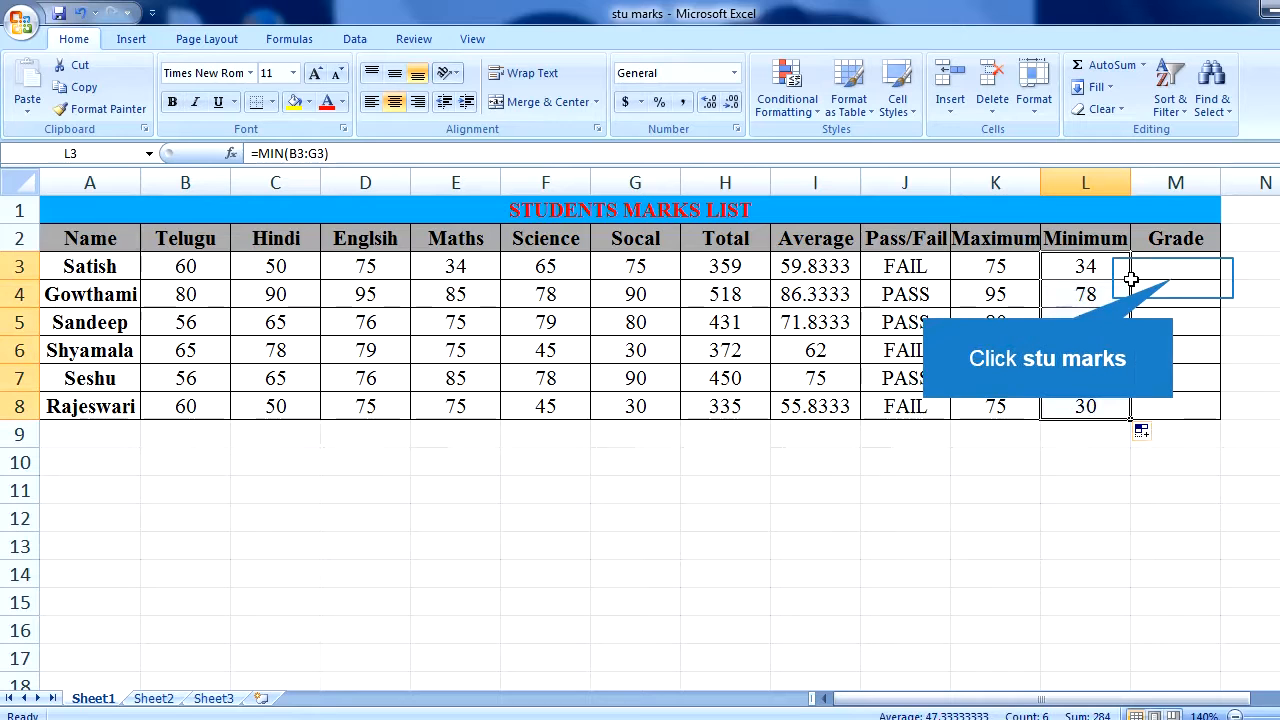
# - Begin the first student's grade formula in M3 with =IF(J3="PASS",IF(I4>=75,"A",IF(I3>=60,"B",IF(
pyautogui.click(1169, 272)
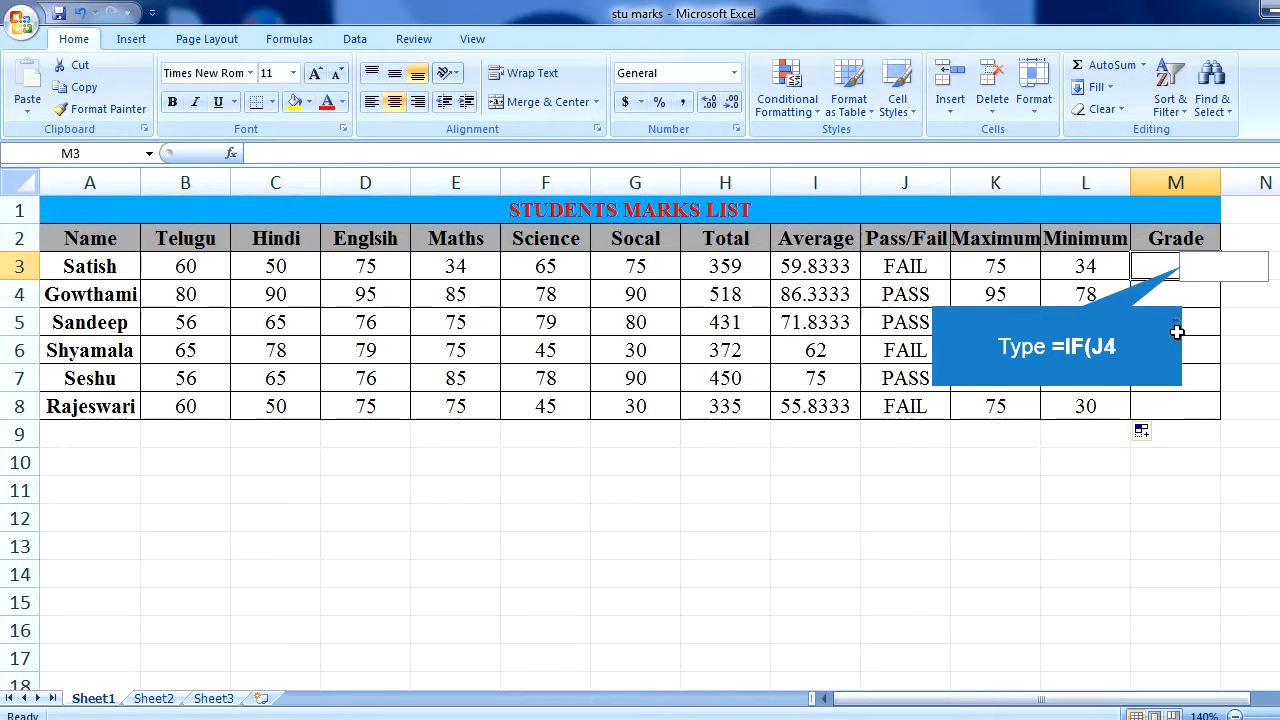
pyautogui.write('=')
pyautogui.write('IF(J4')
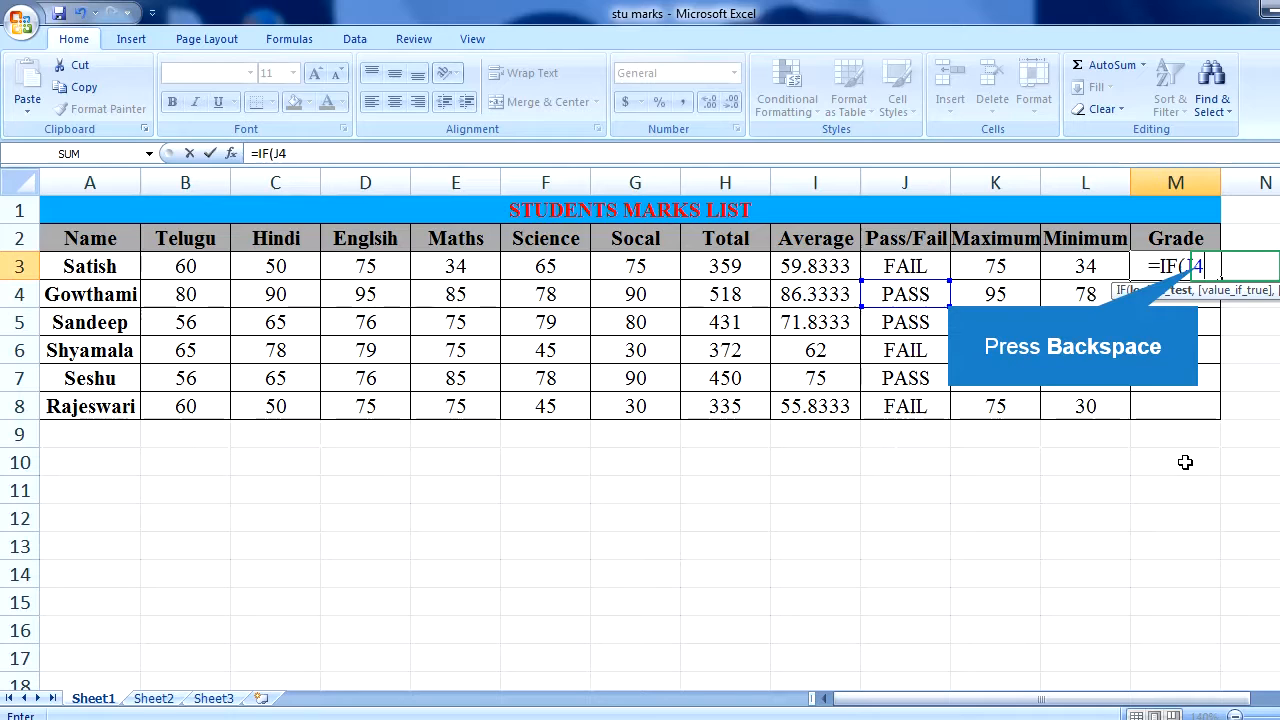
pyautogui.press('BackSpace')
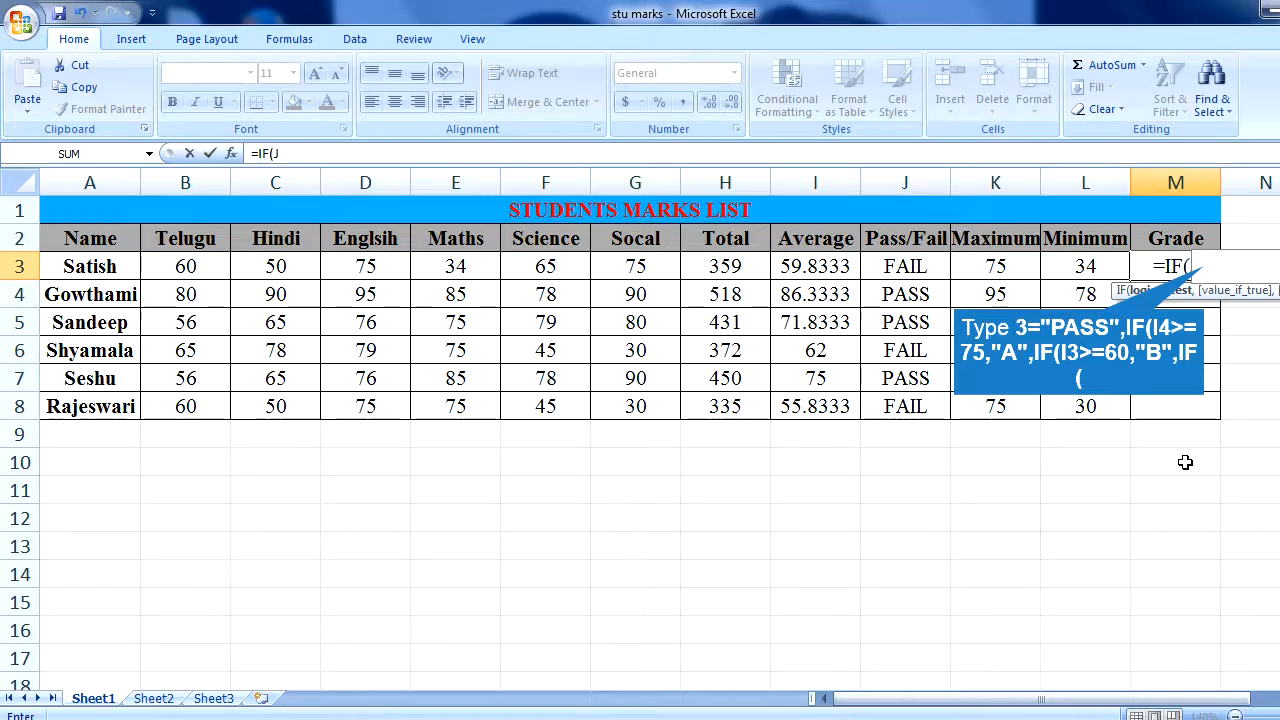
pyautogui.write('3=')
pyautogui.write('"PAS')
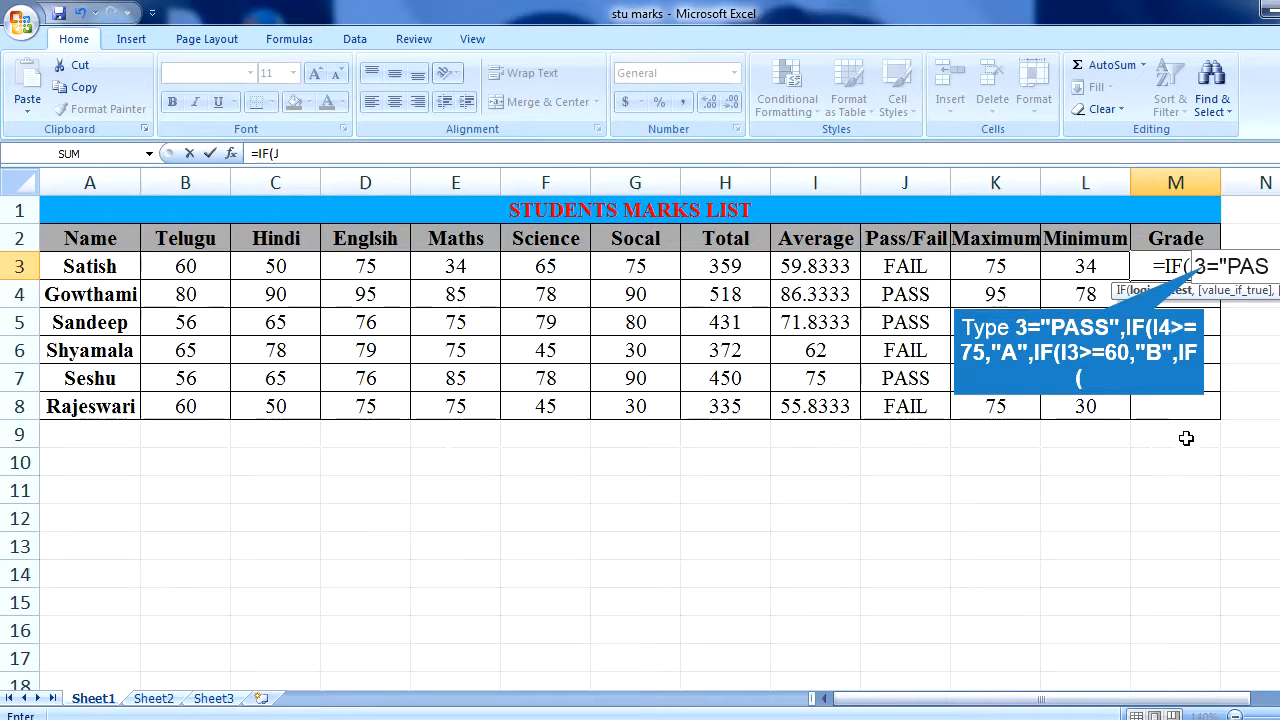
pyautogui.write('S')
pyautogui.write('3="PASS",IF(I4>=75,"A",IF(I3>=60,"B",IF(')
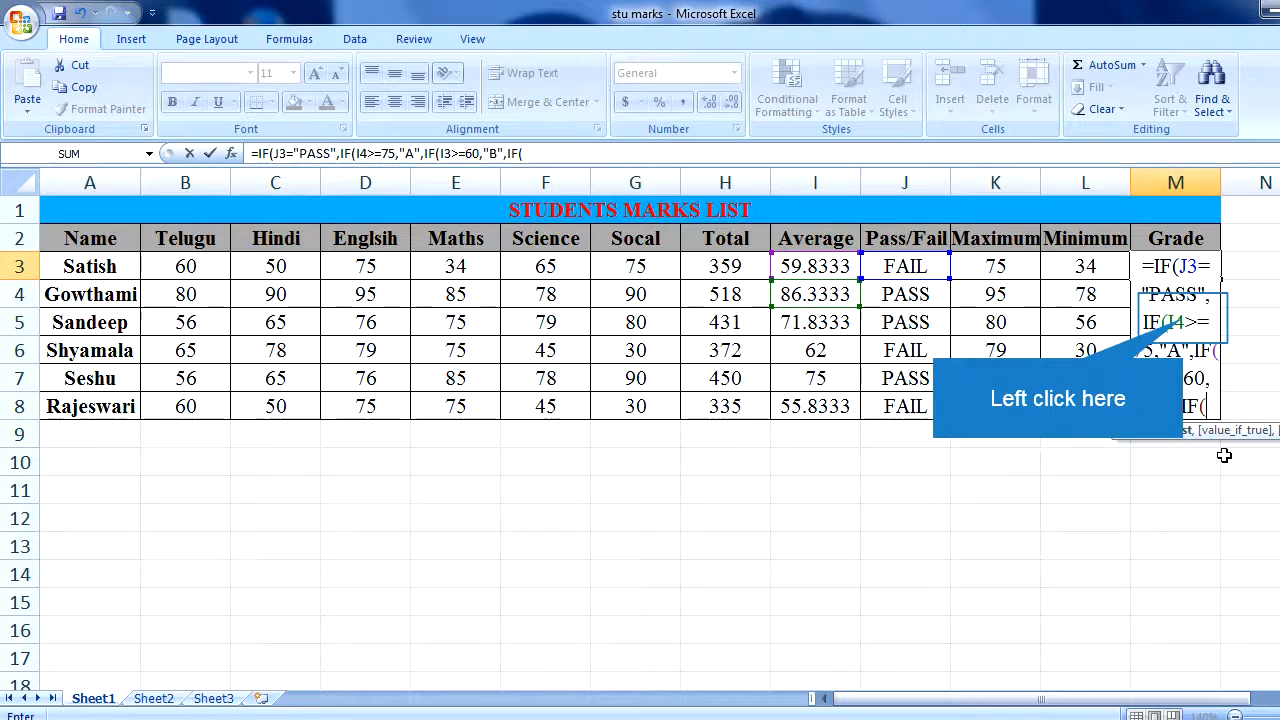
# - Correct the cell reference in the grade A condition of the M3 formula to I3
pyautogui.click(1168, 322)
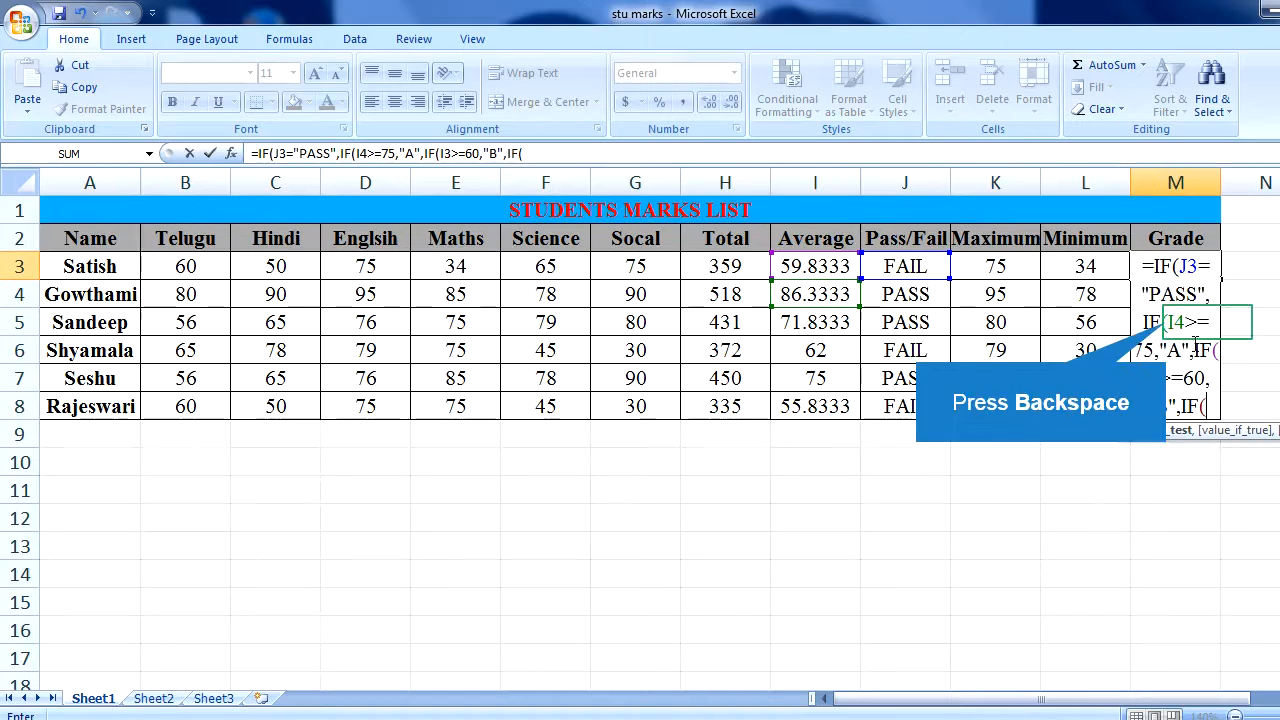
pyautogui.press('BackSpace')
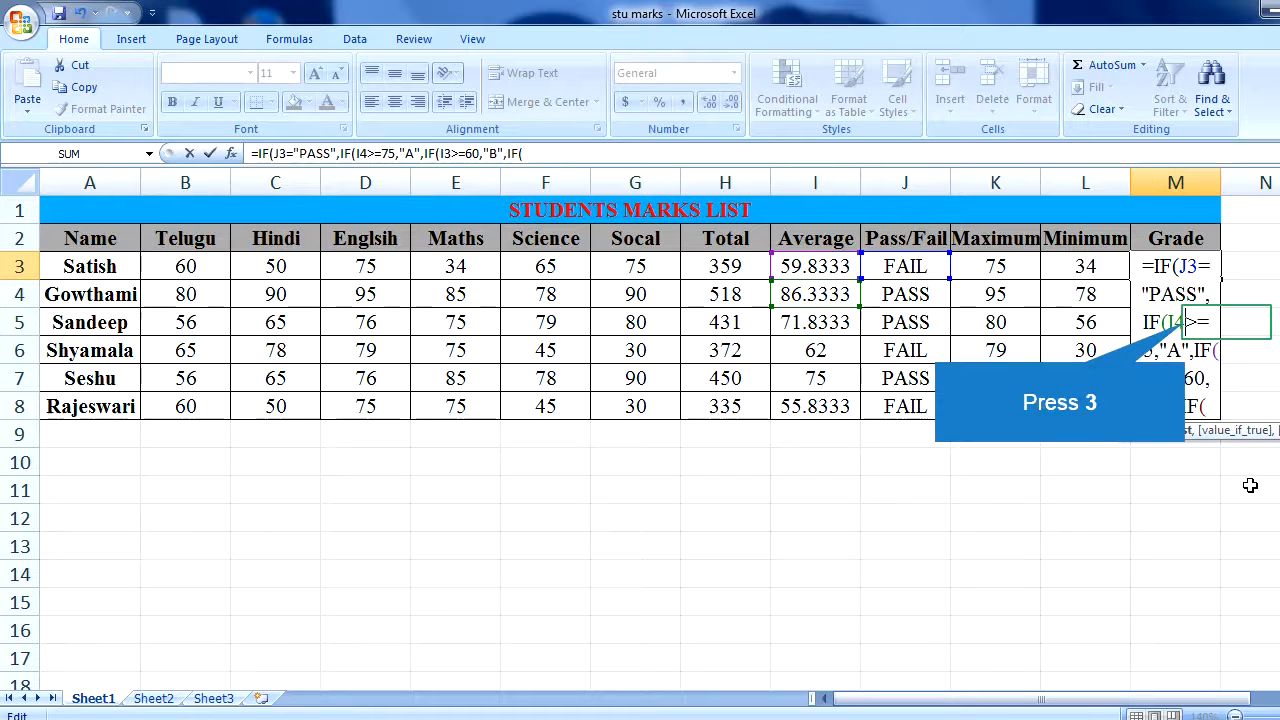
pyautogui.write('3')
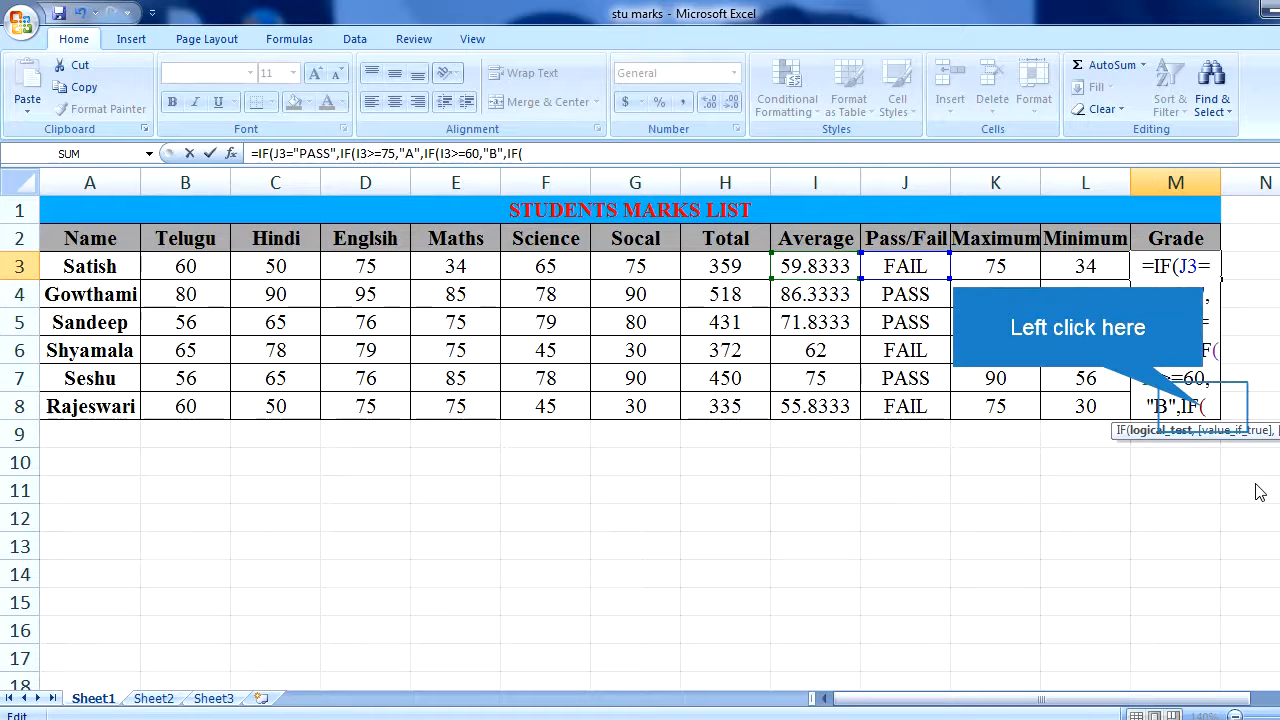
# - Finish the M3 grade formula with I3>=50,"C",IF(I3>=35,"D")))),"----") and fill it down to M8
pyautogui.click(1206, 407)
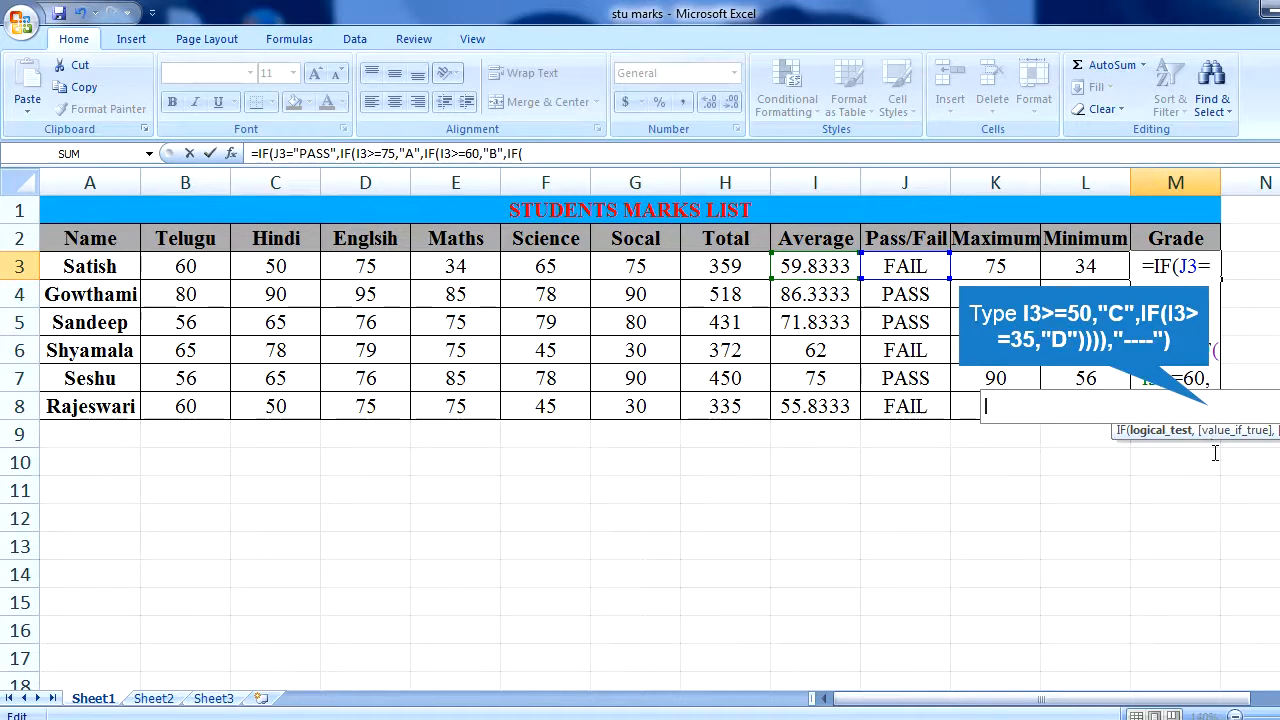
pyautogui.write('I3>=50,"C')
pyautogui.write(',I')
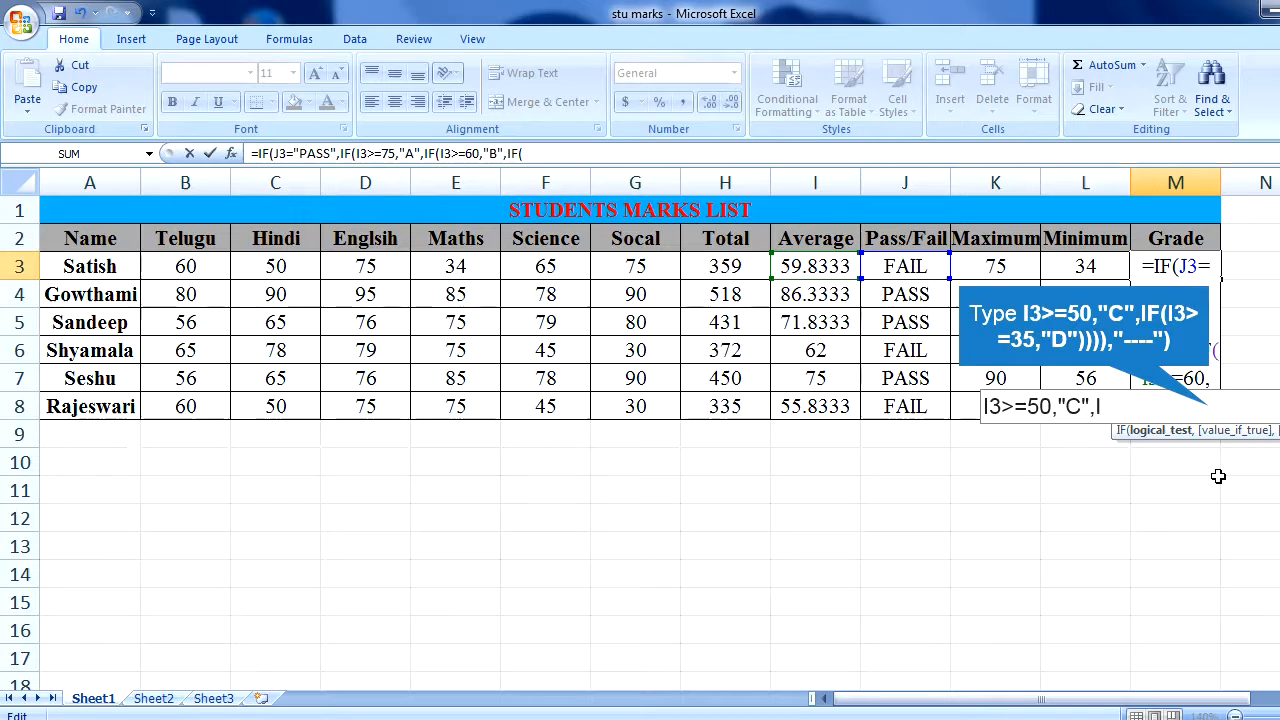
pyautogui.write('F(I3>=35,"D")')
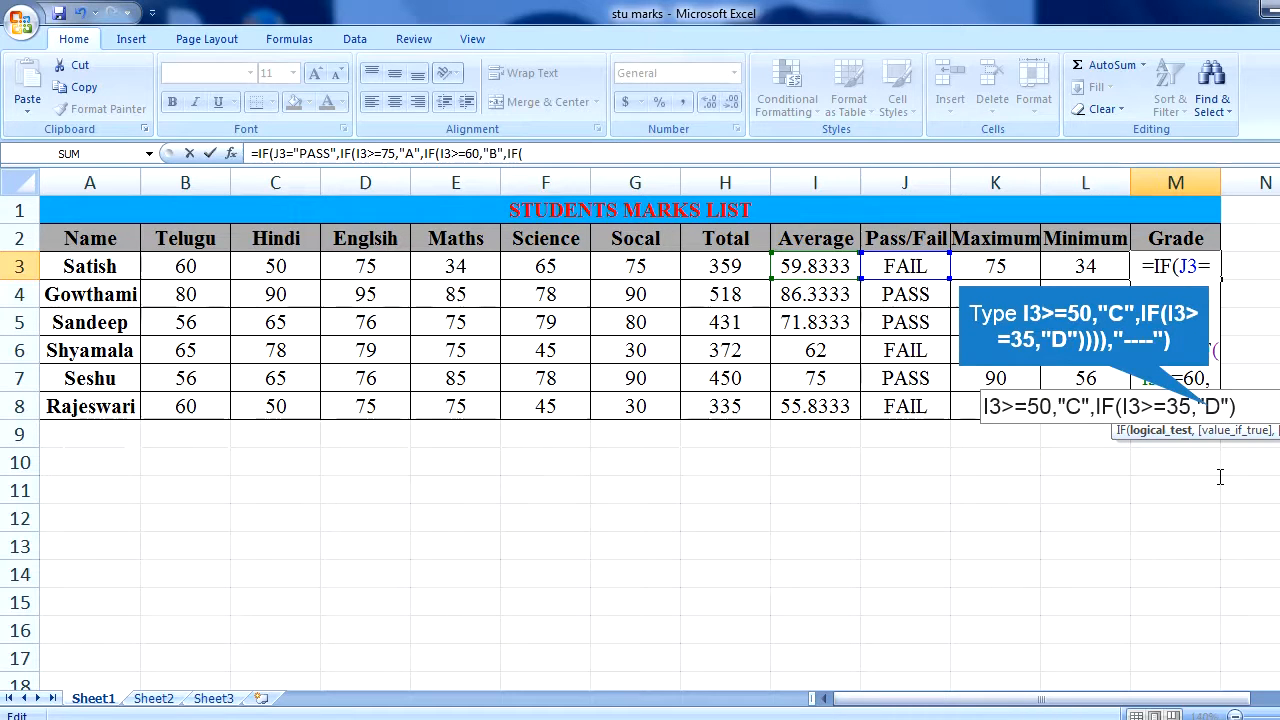
pyautogui.write('))),"----"')
pyautogui.press('Return')
pyautogui.press('Up')
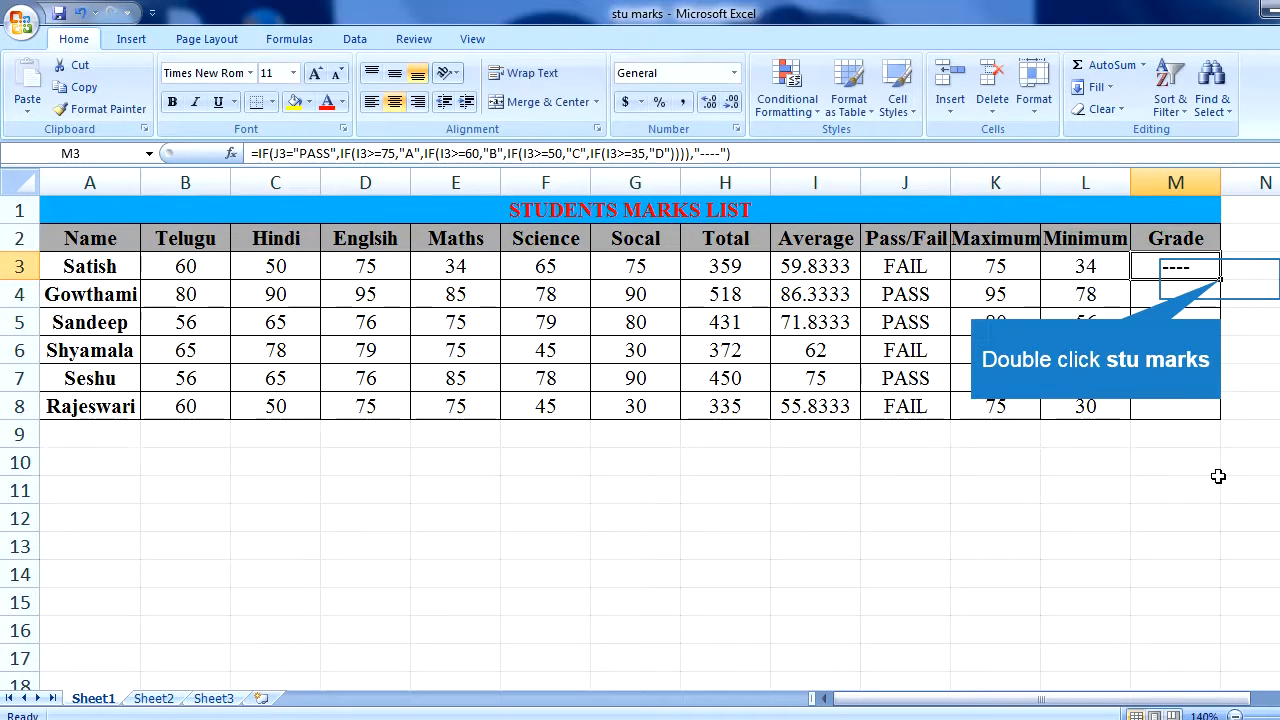
pyautogui.doubleClick(1220, 284)
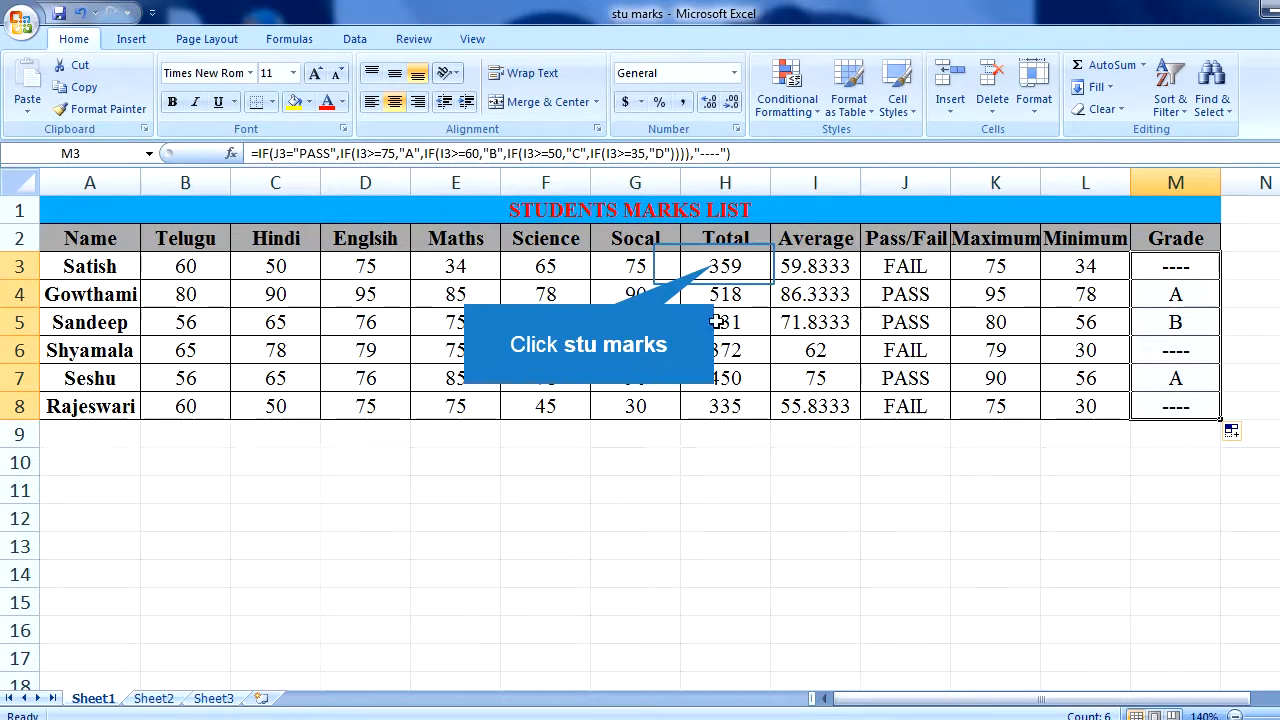
# - Review the first student's total, average, pass/fail, maximum and minimum formulas in H3 through L3
pyautogui.click(714, 266)
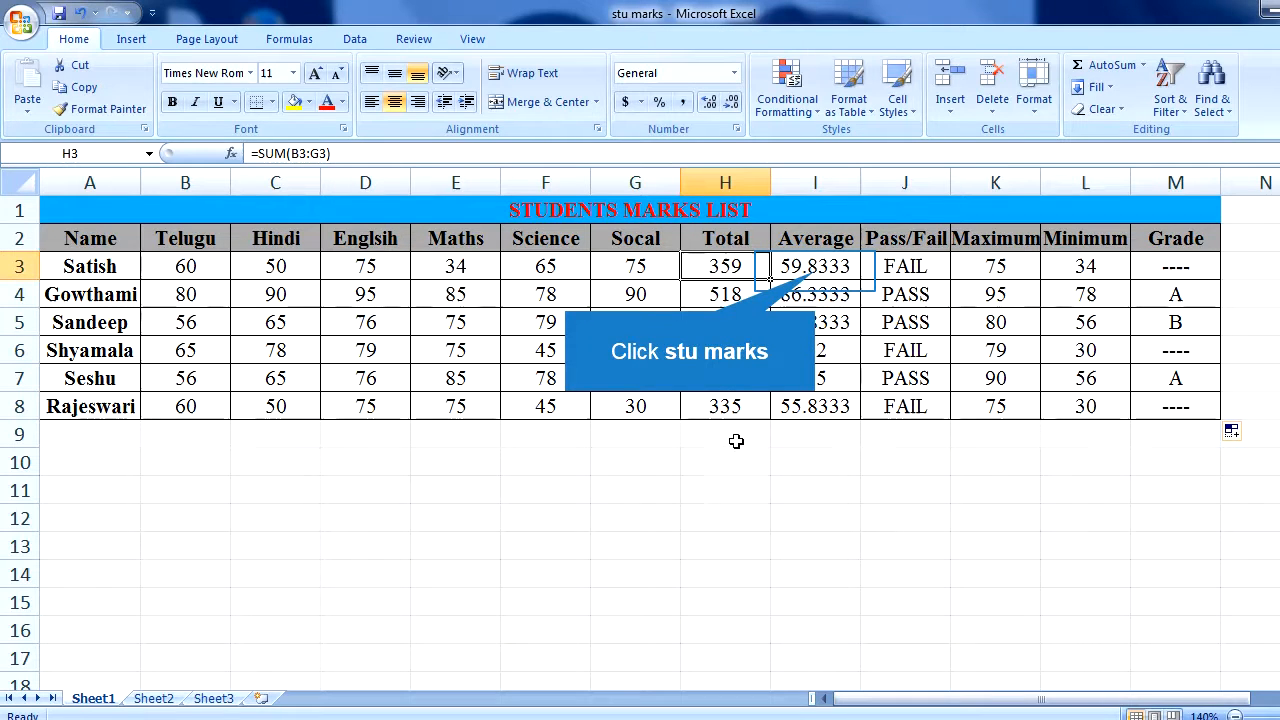
pyautogui.click(815, 268)
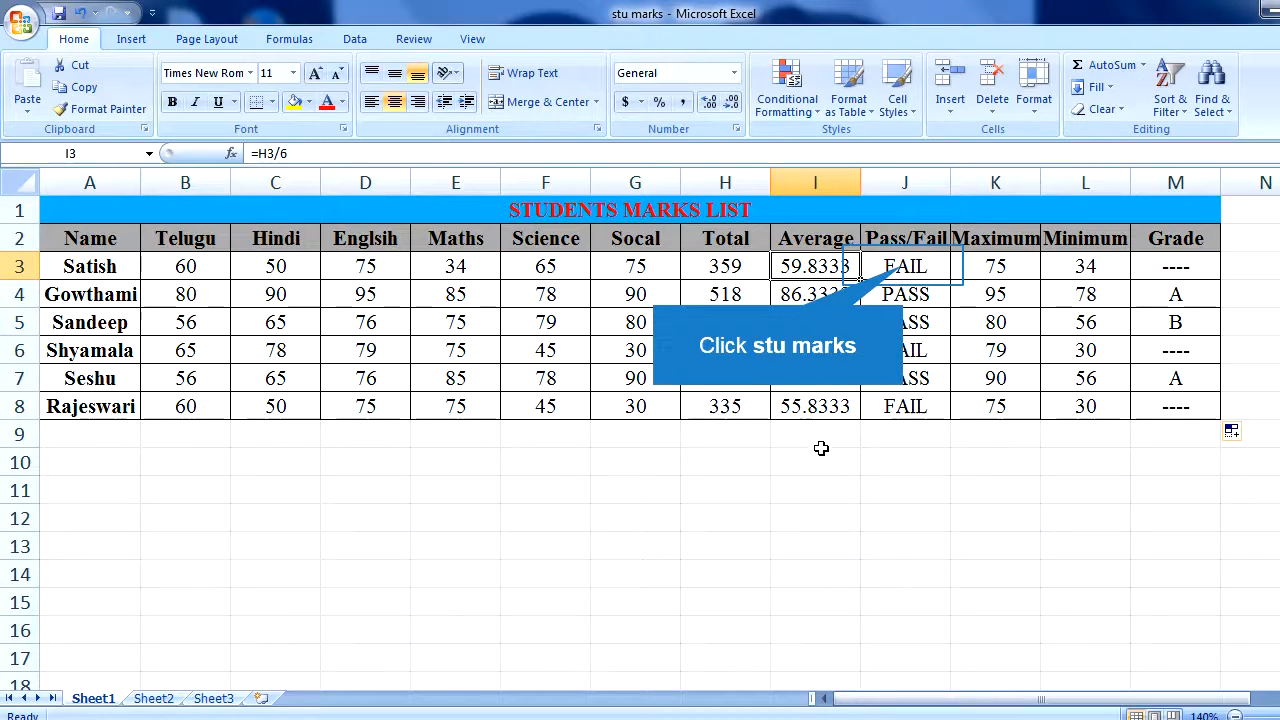
pyautogui.click(904, 266)
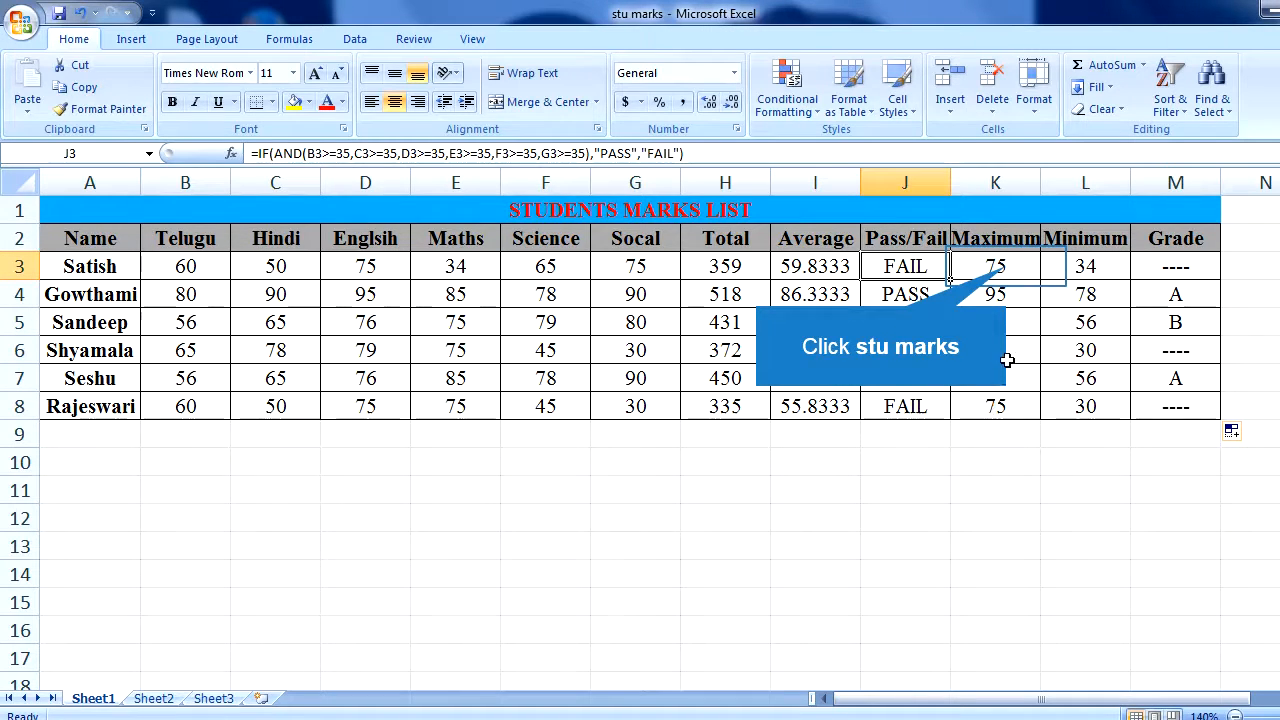
pyautogui.click(998, 268)
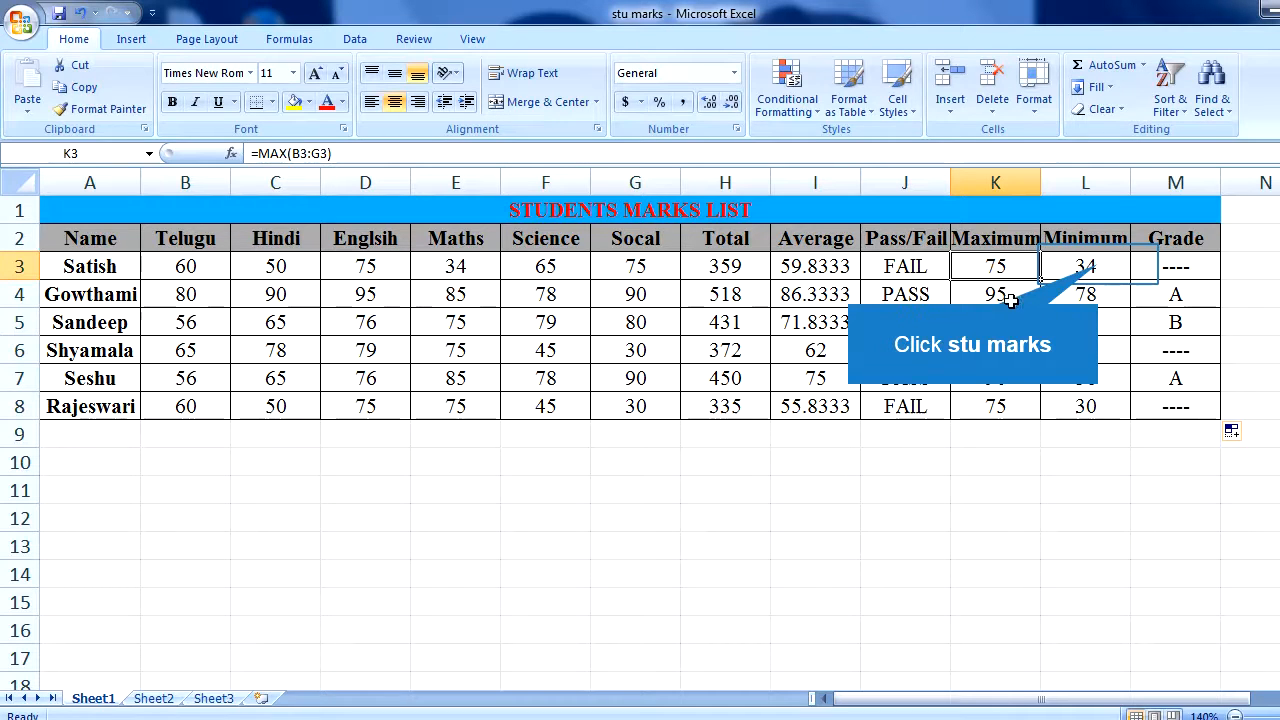
pyautogui.click(1089, 268)
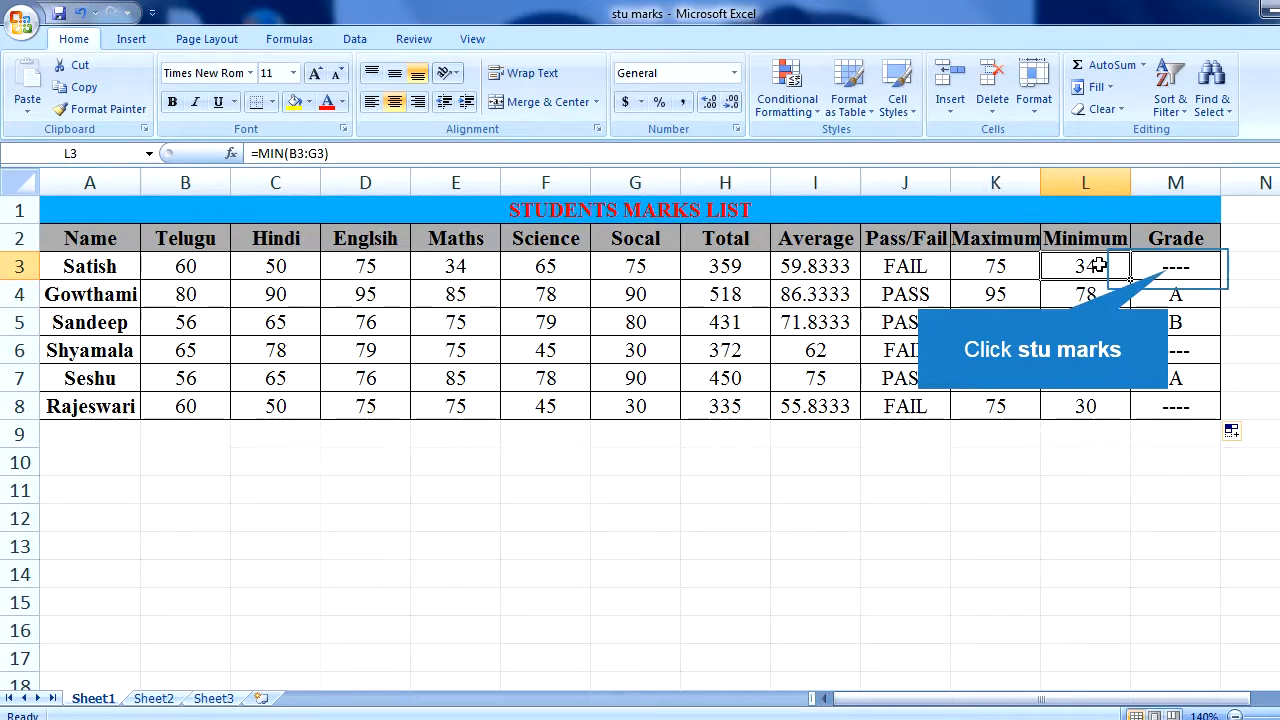